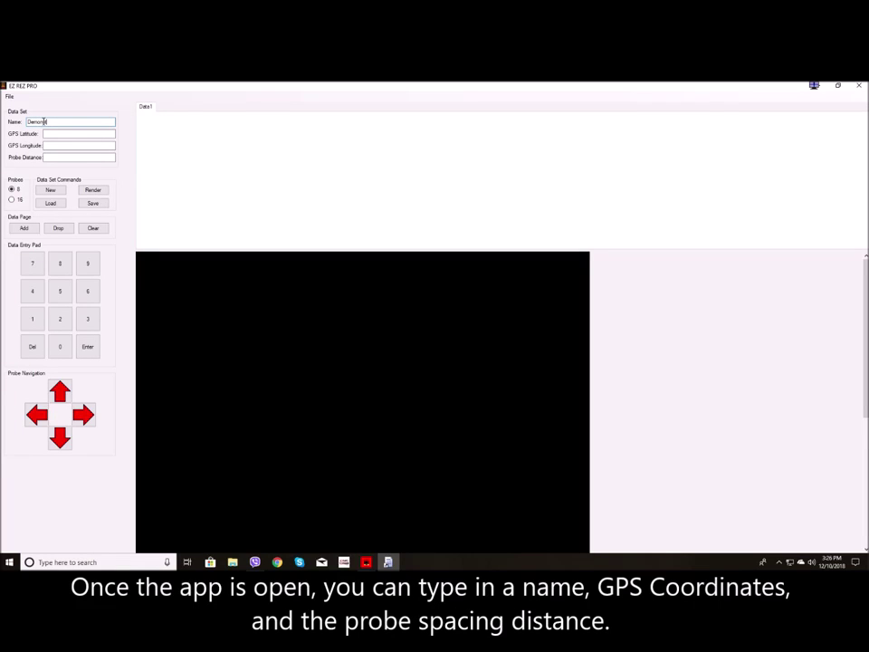
# Name the data set Demonstration with latitude 98.0025, longitude 11.255 and probe distance 1.
pyautogui.write('stration')
pyautogui.click(53, 134)
pyautogui.write('98.0025')
pyautogui.click(78, 146)
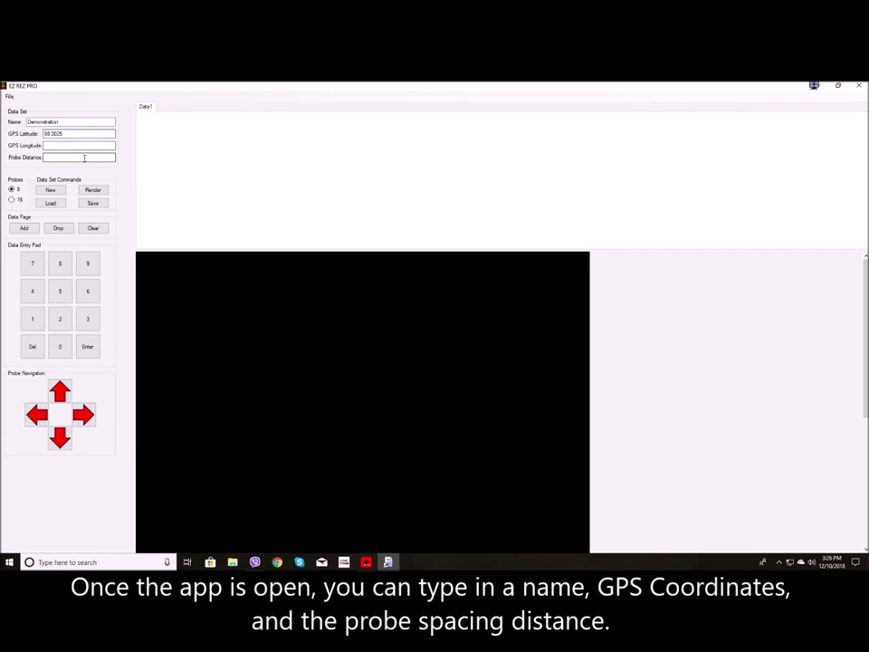
pyautogui.write('11.255')
pyautogui.click(106, 158)
pyautogui.write('1')
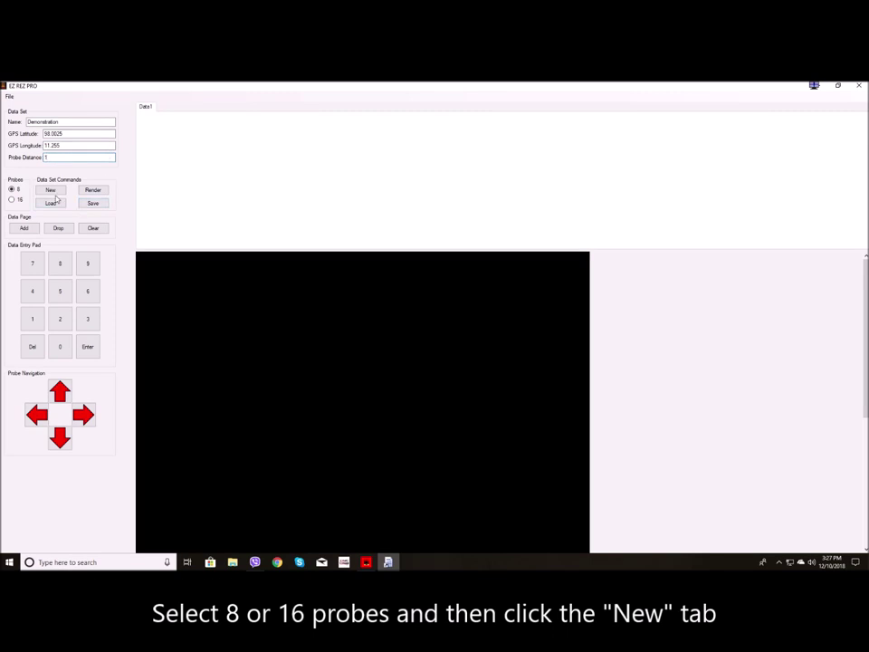
# Create a new 8-probe grid and enter the first row: 112, 110, 115, 108, 115, 102, 98.
pyautogui.click(52, 190)
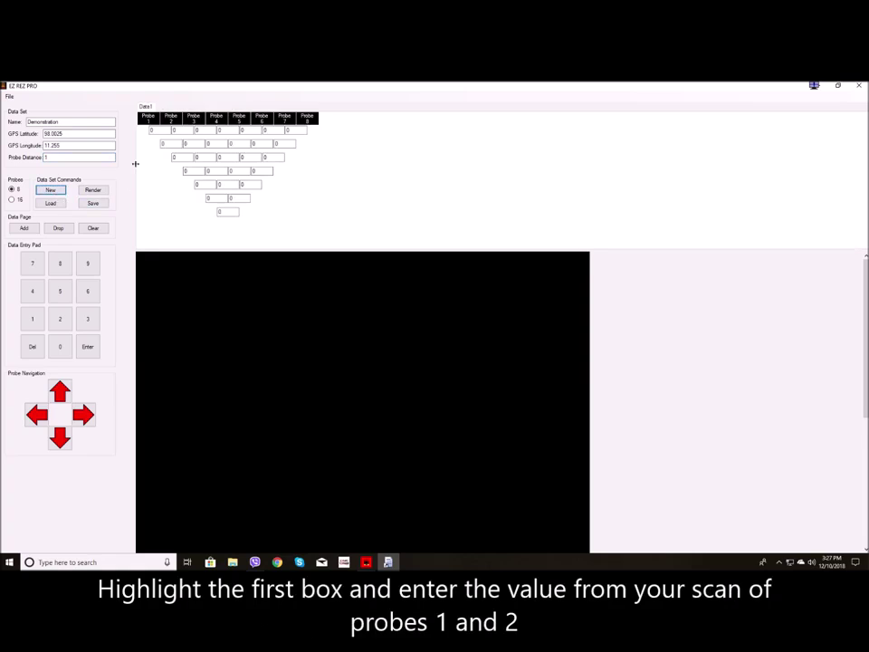
pyautogui.click(155, 131)
pyautogui.doubleClick(156, 130)
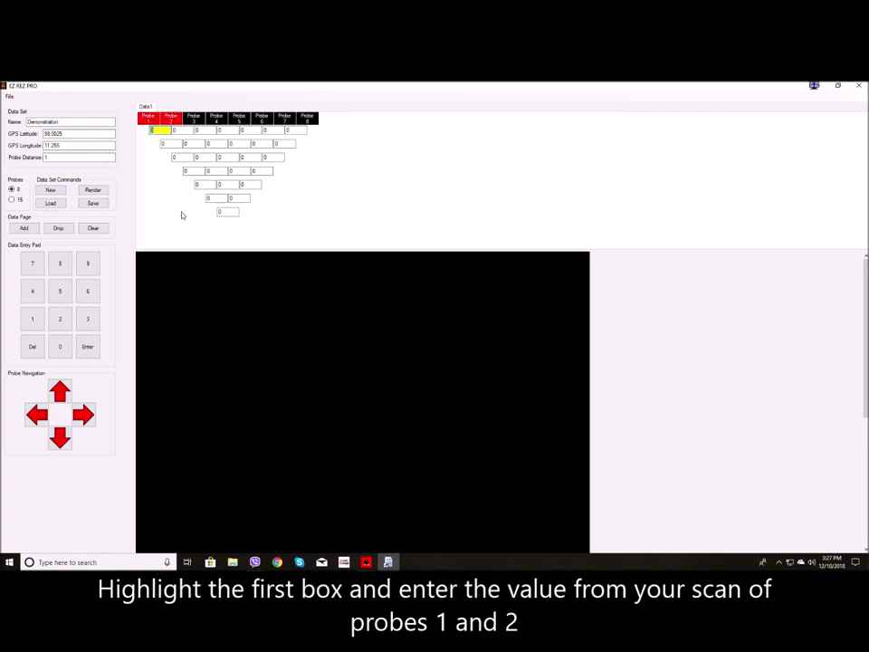
pyautogui.write('112')
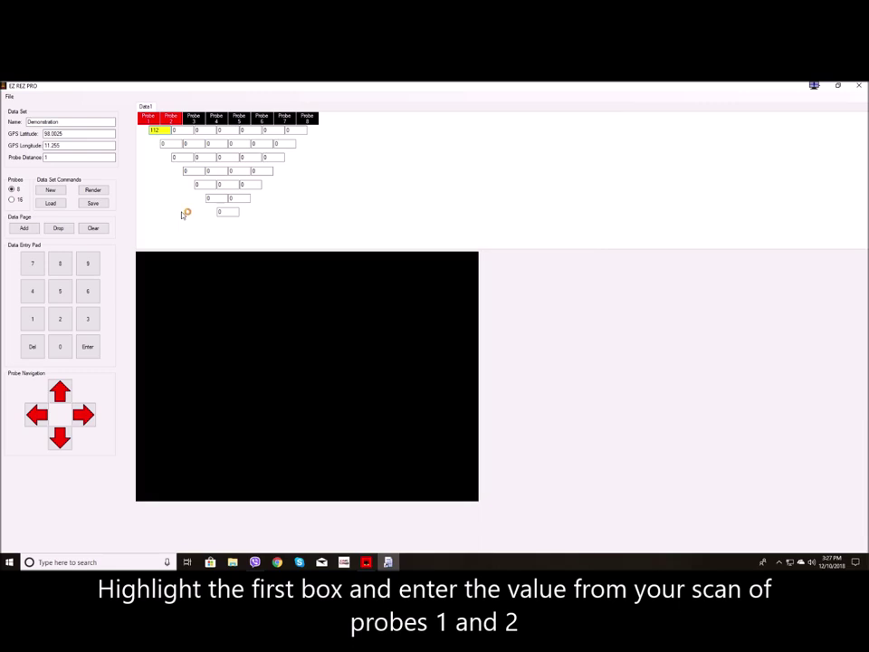
pyautogui.press('Return')
pyautogui.write('110')
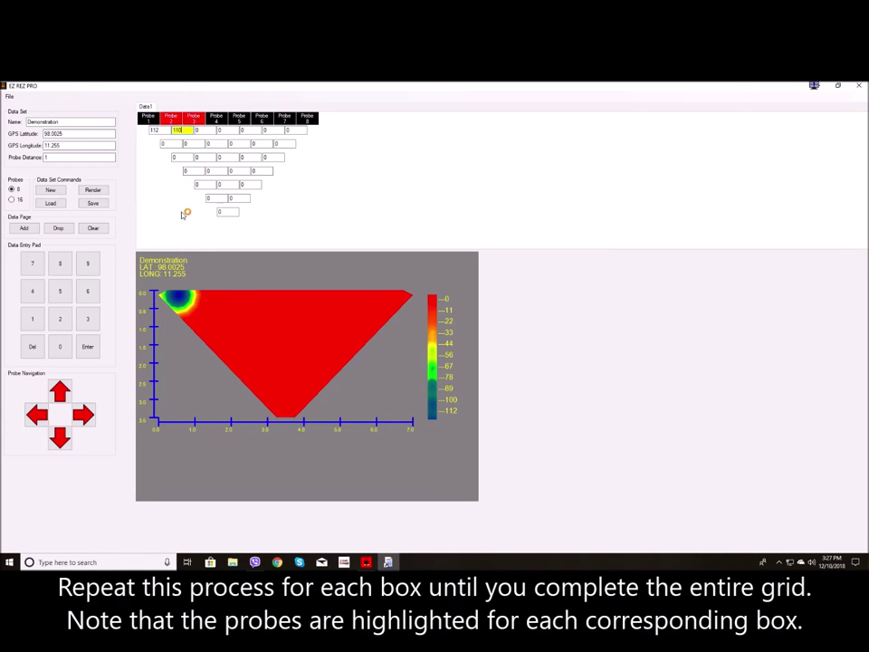
pyautogui.press('Return')
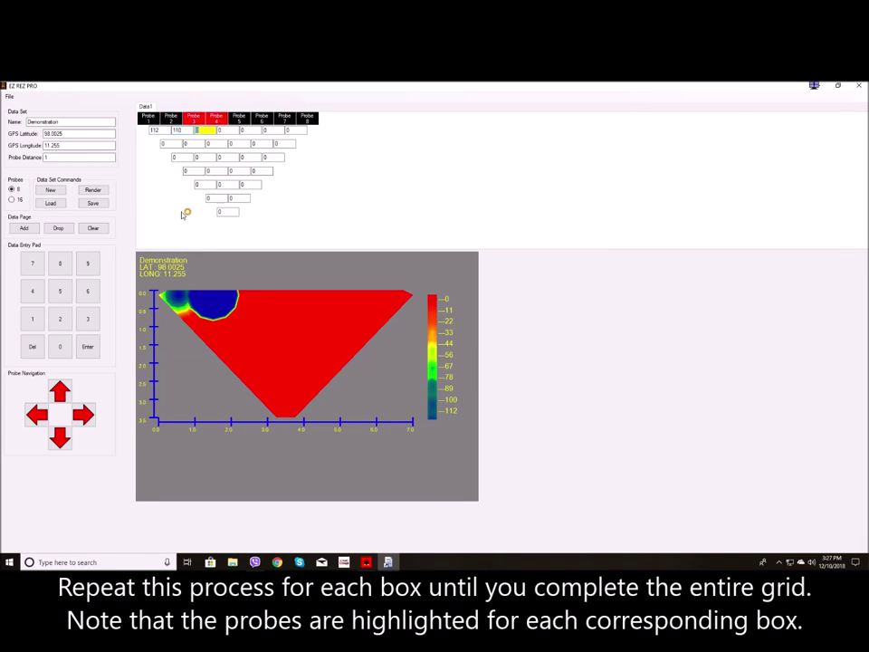
pyautogui.write('115')
pyautogui.press('Return')
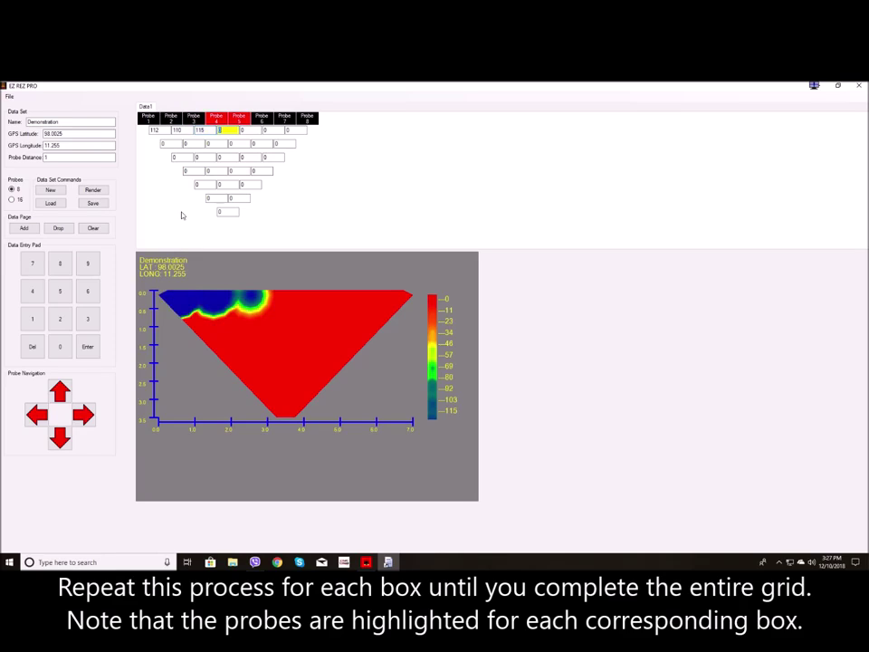
pyautogui.write('108')
pyautogui.press('Return')
pyautogui.write('115')
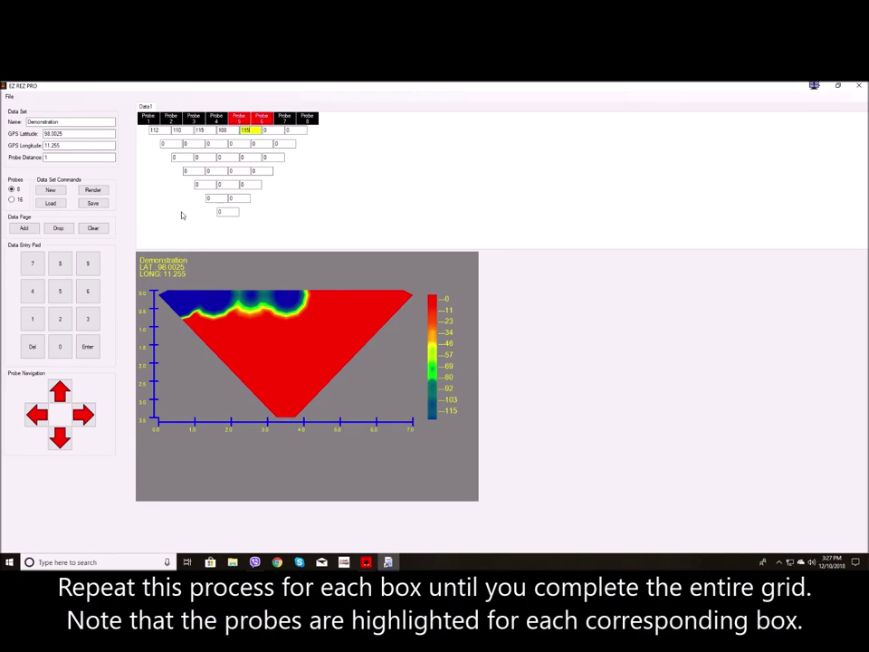
pyautogui.press('Return')
pyautogui.write('102')
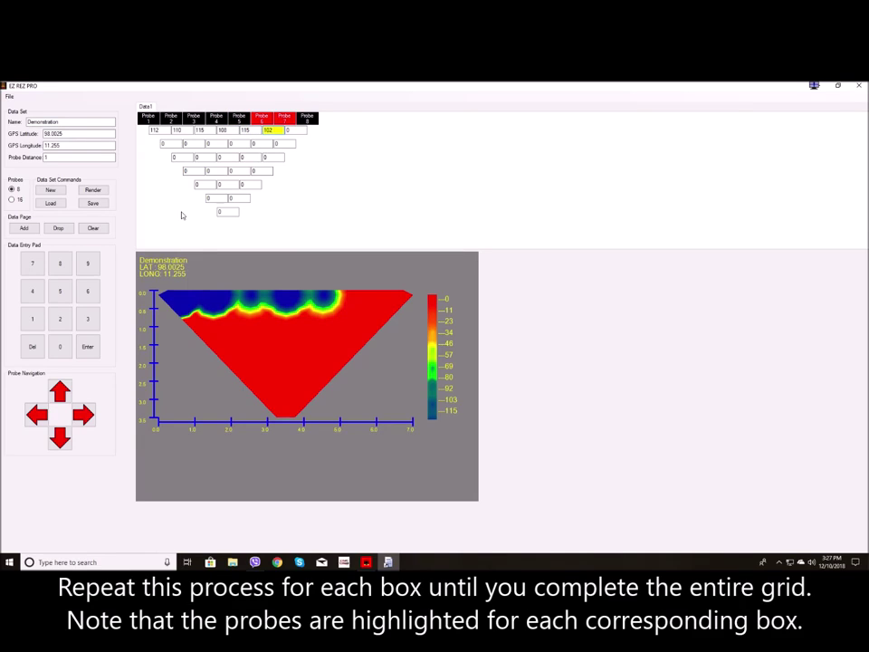
pyautogui.press('Return')
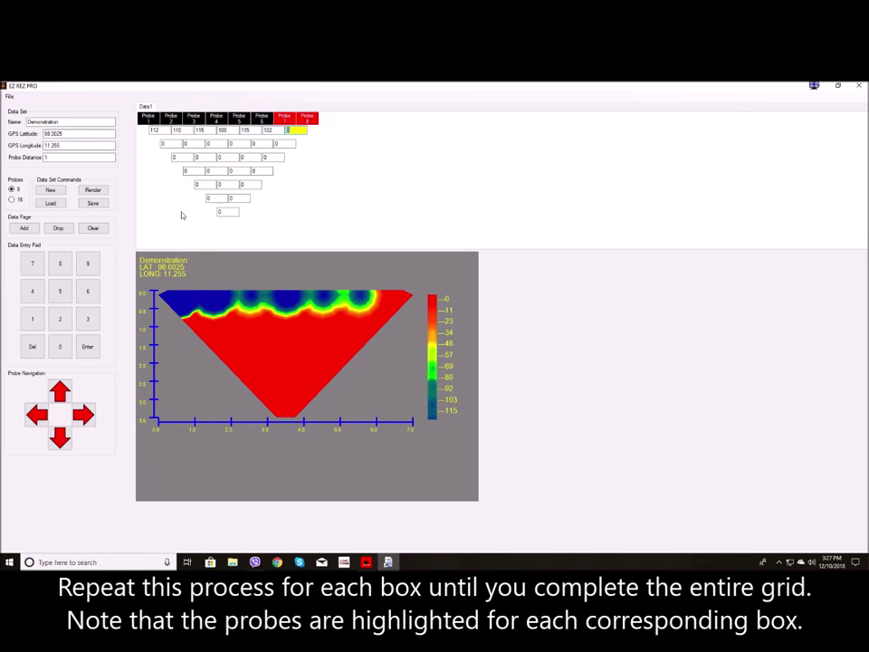
pyautogui.write('98')
pyautogui.press('Return')
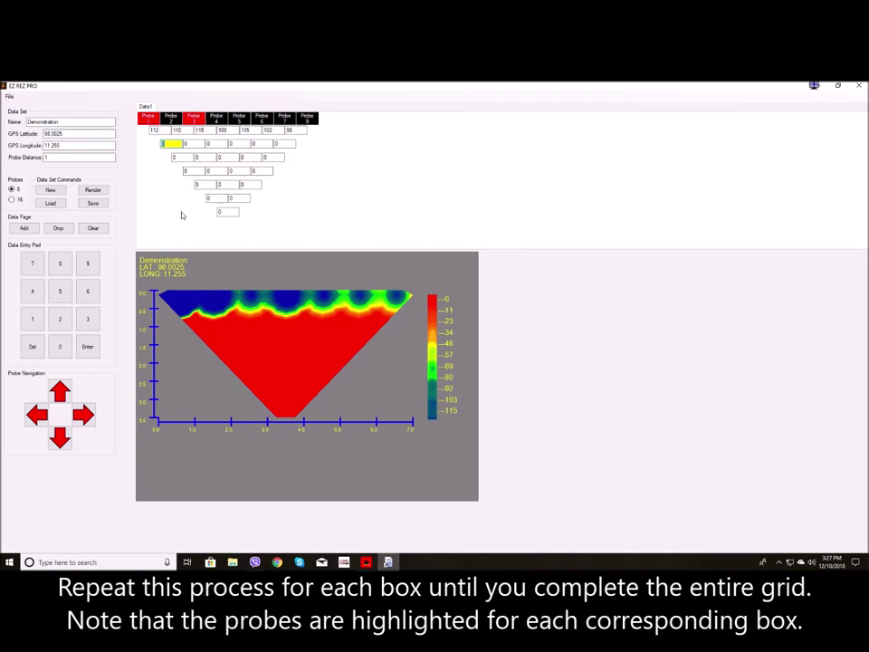
# Enter the second row of readings: 150, 145, 148, 152, 151, 145.
pyautogui.write('150')
pyautogui.press('Return')
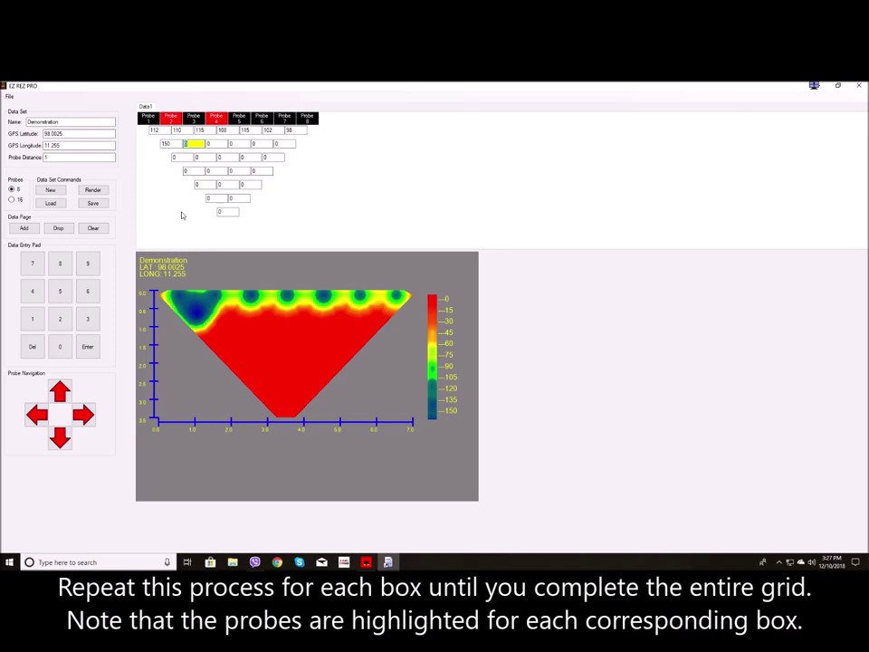
pyautogui.write('145')
pyautogui.press('Return')
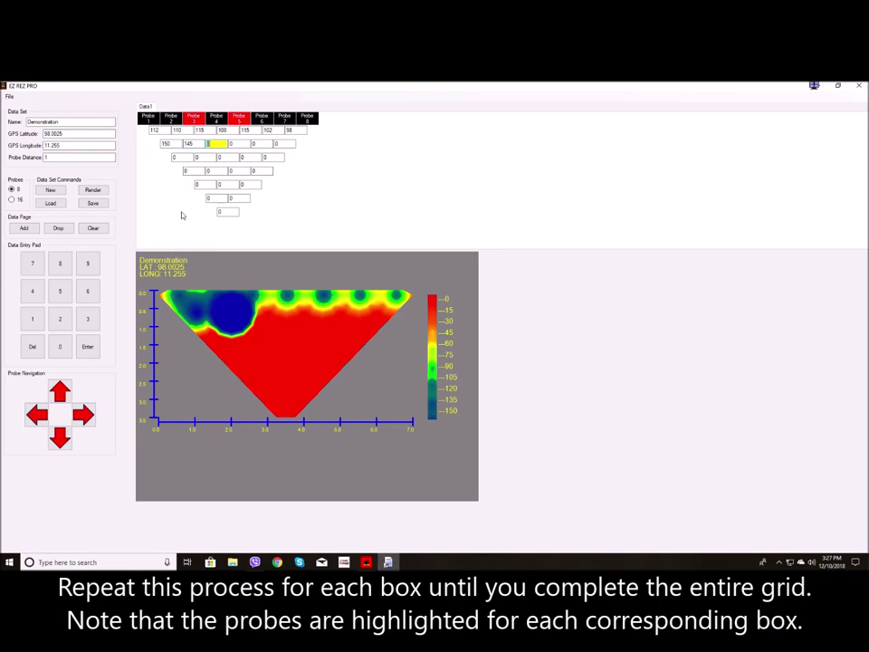
pyautogui.write('148')
pyautogui.press('Return')
pyautogui.write('152')
pyautogui.press('Return')
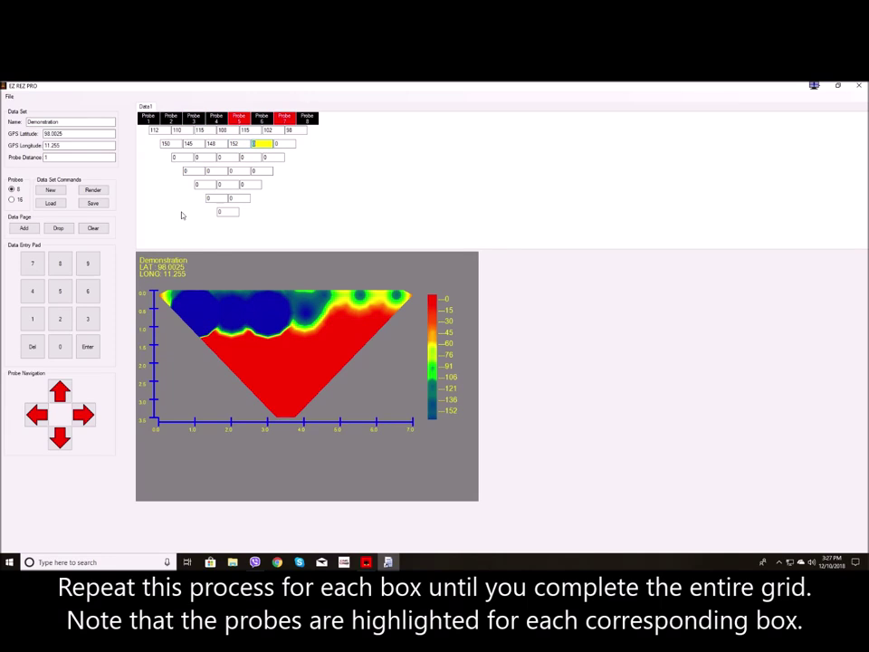
pyautogui.write('151')
pyautogui.press('Return')
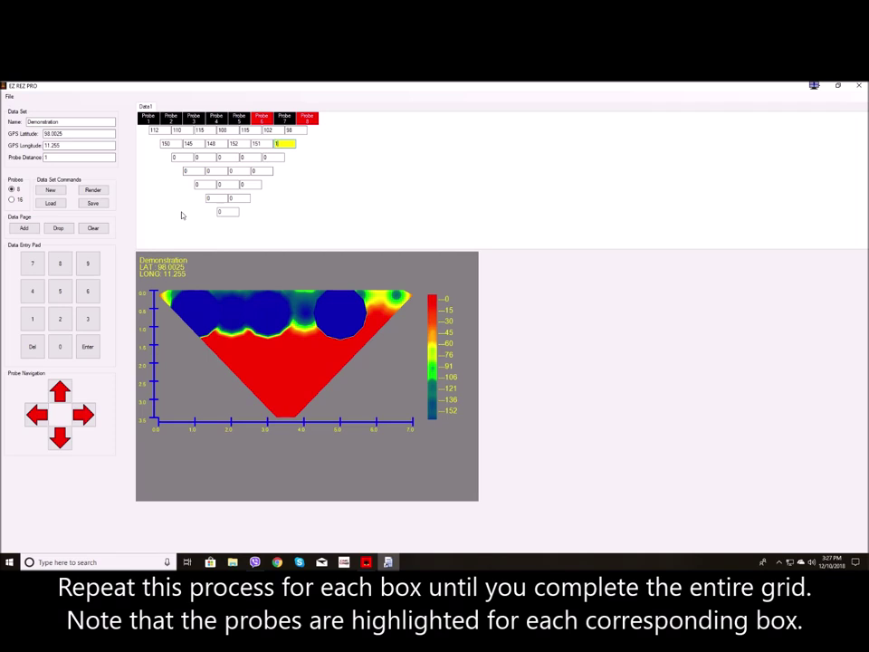
pyautogui.write('145')
# Enter the third row of readings: 175, 180, 182, 250, 184.
pyautogui.press('Return')
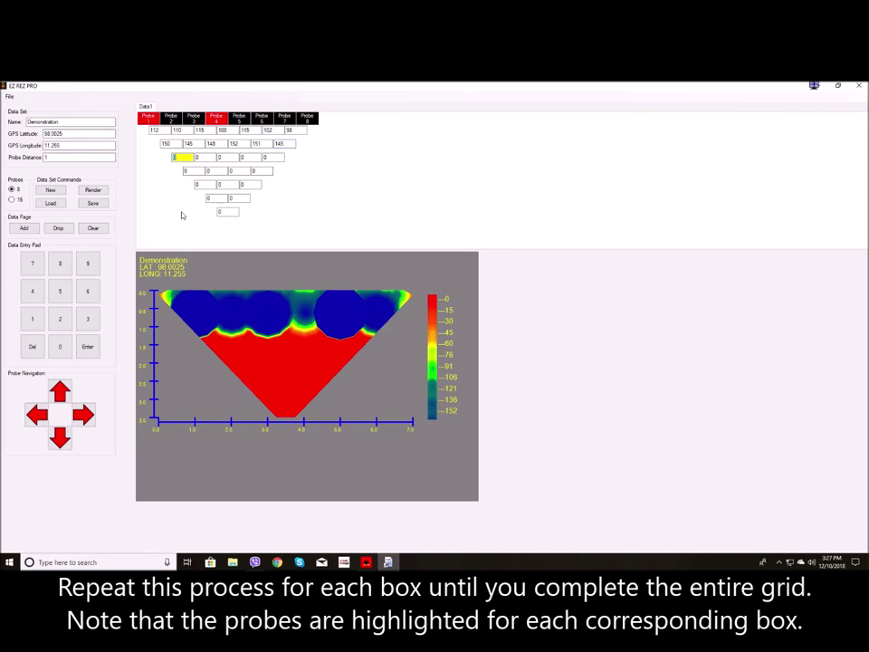
pyautogui.write('175')
pyautogui.press('Return')
pyautogui.write('180')
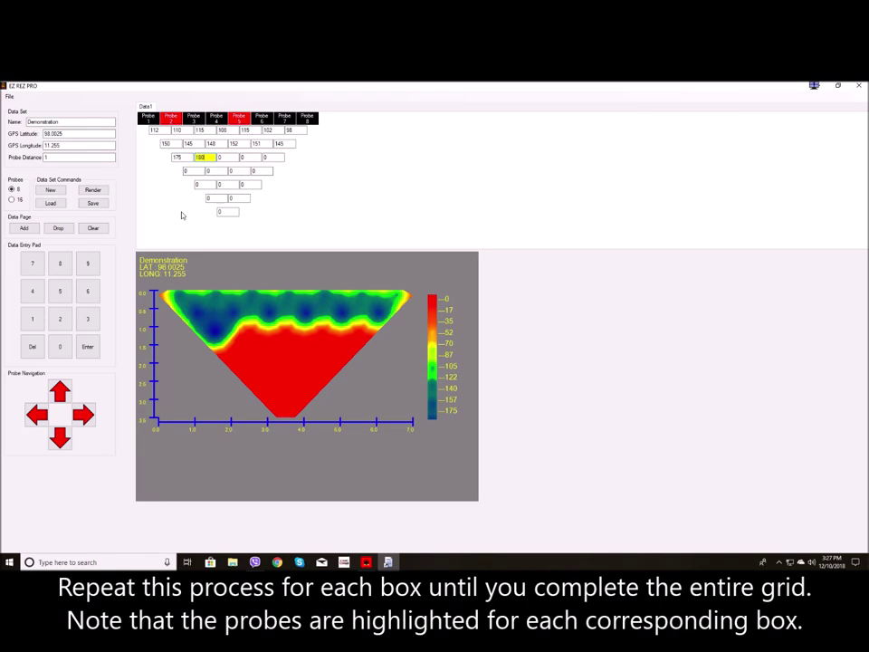
pyautogui.press('Return')
pyautogui.write('163')
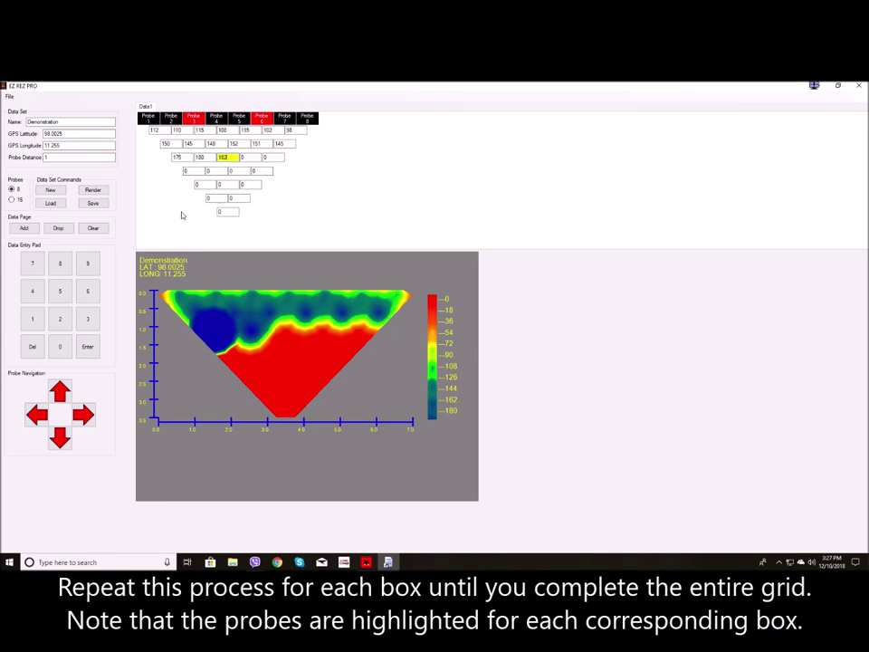
pyautogui.press('Return')
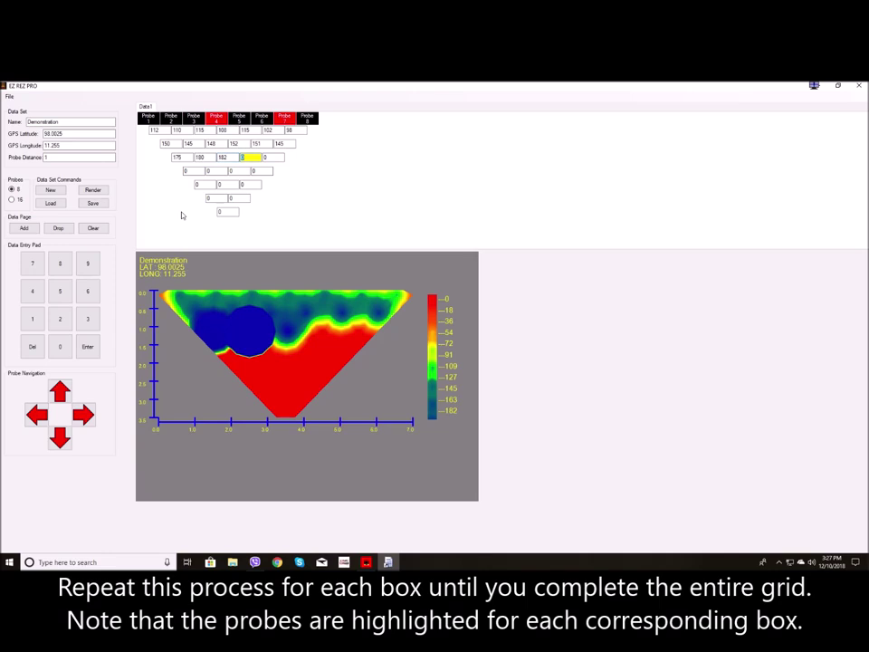
pyautogui.write('25')
pyautogui.press('Return')
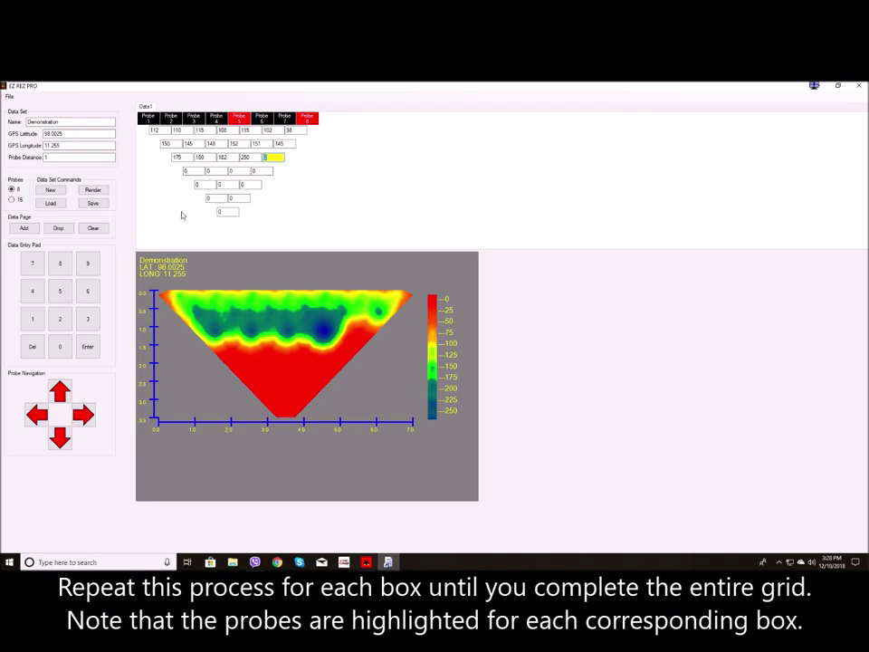
pyautogui.write('184')
pyautogui.press('Return')
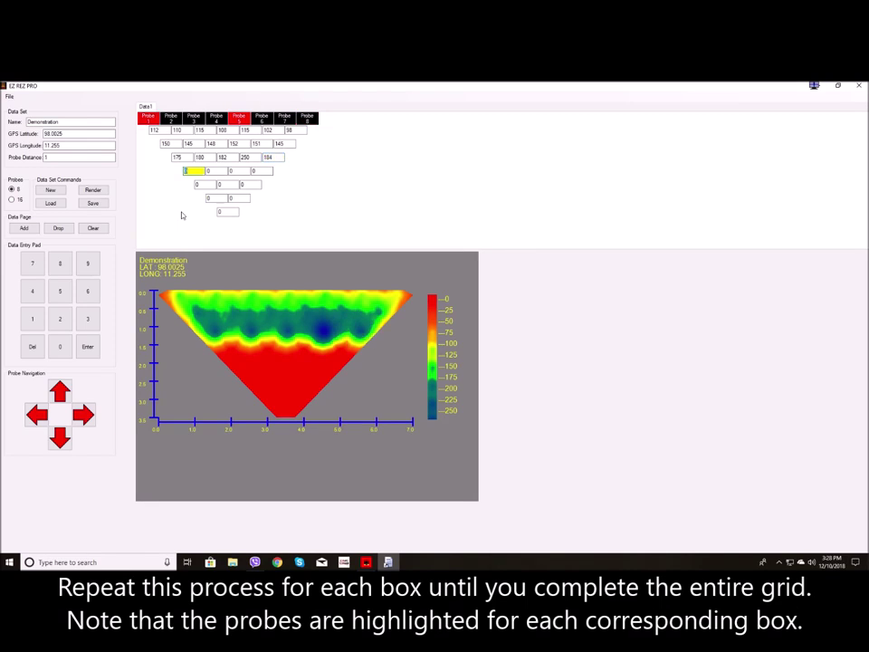
# Enter the fourth row of readings: 200, 205, 400, 355.
pyautogui.write('200')
pyautogui.press('Return')
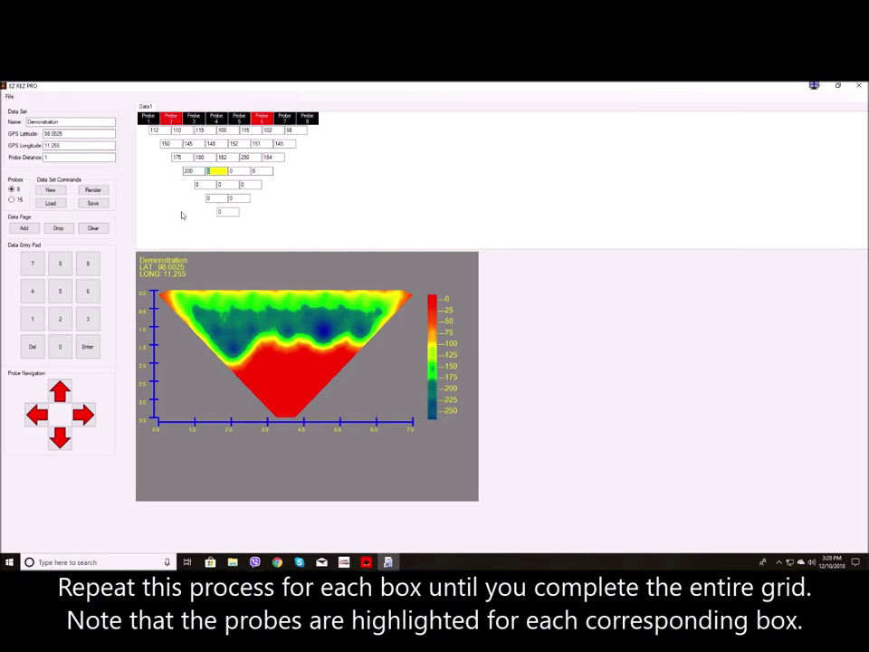
pyautogui.write('205')
pyautogui.press('Return')
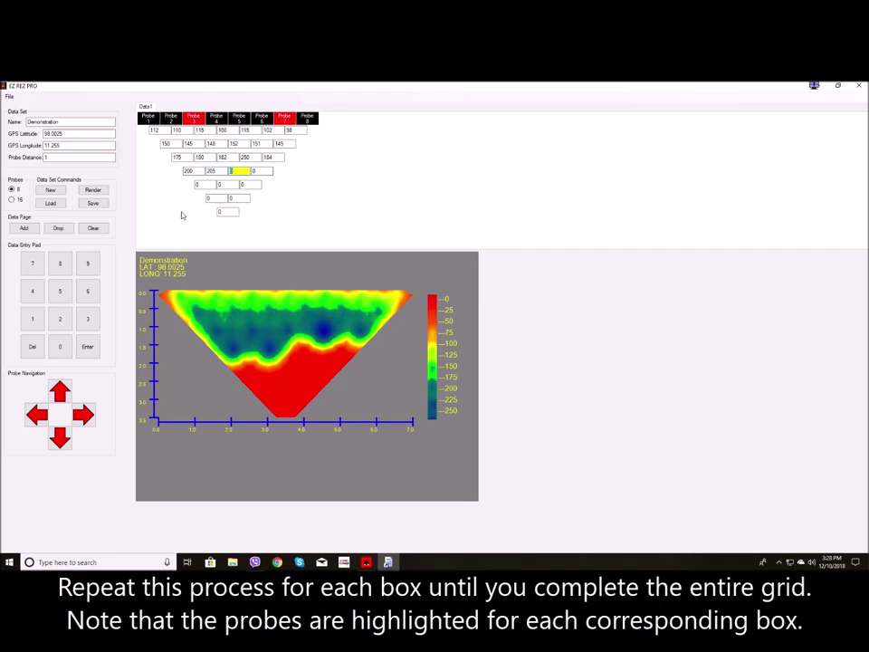
pyautogui.write('400')
pyautogui.press('Return')
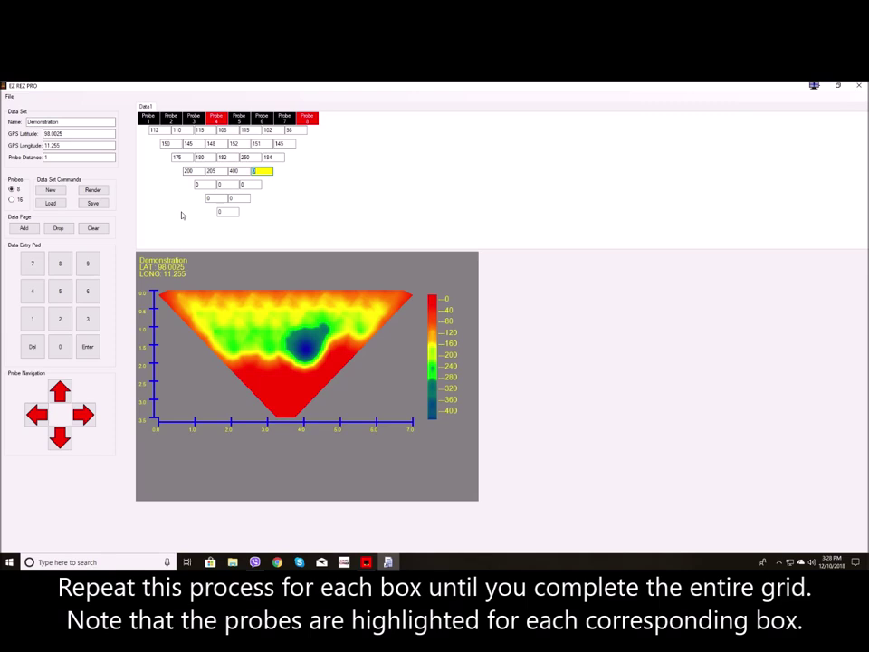
pyautogui.write('355')
pyautogui.press('Return')
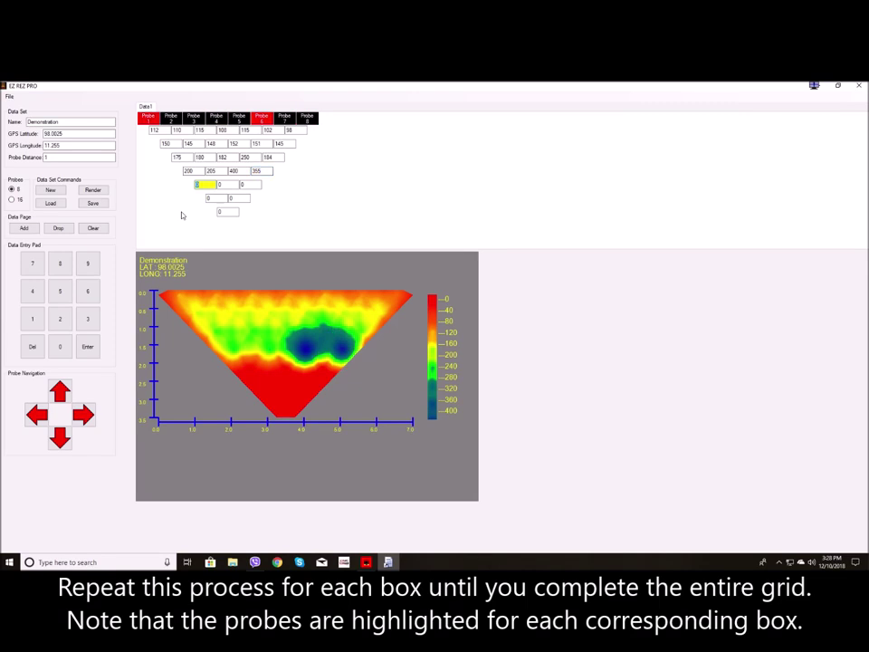
# Enter the last rows: 225, 485, 415, then 250, 295, 280.
pyautogui.write('225')
pyautogui.press('Return')
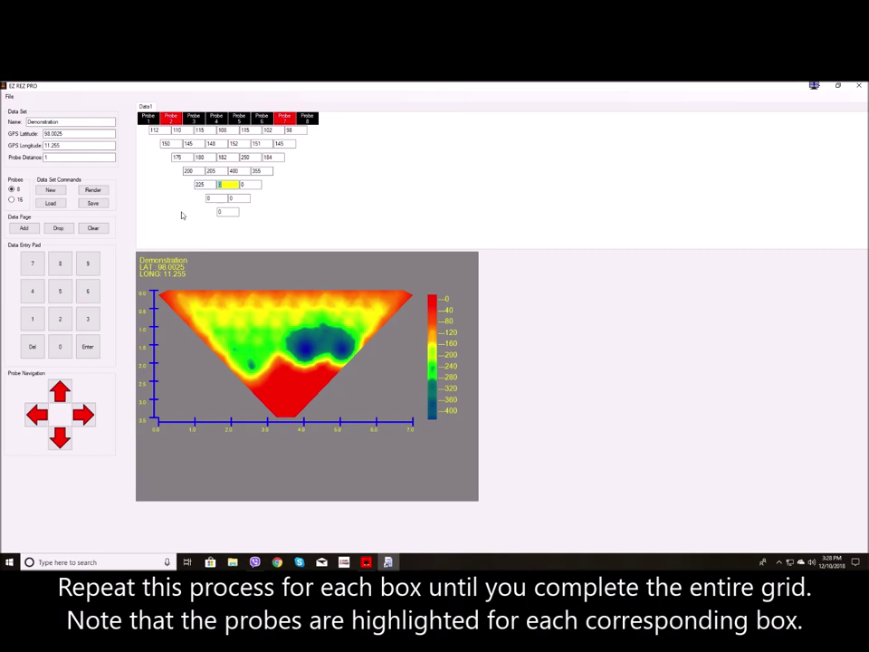
pyautogui.write('485')
pyautogui.press('Return')
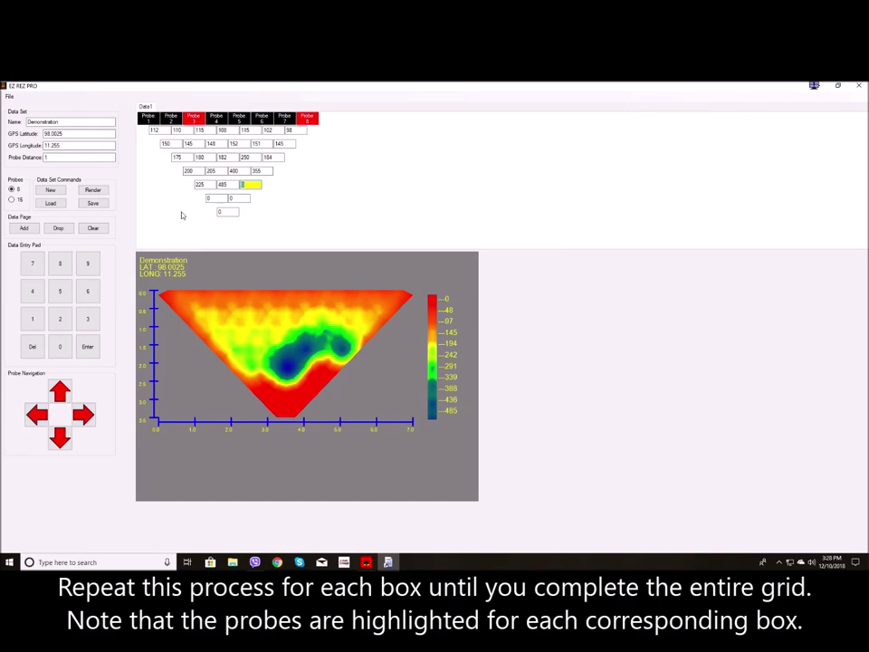
pyautogui.write('415')
pyautogui.press('Return')
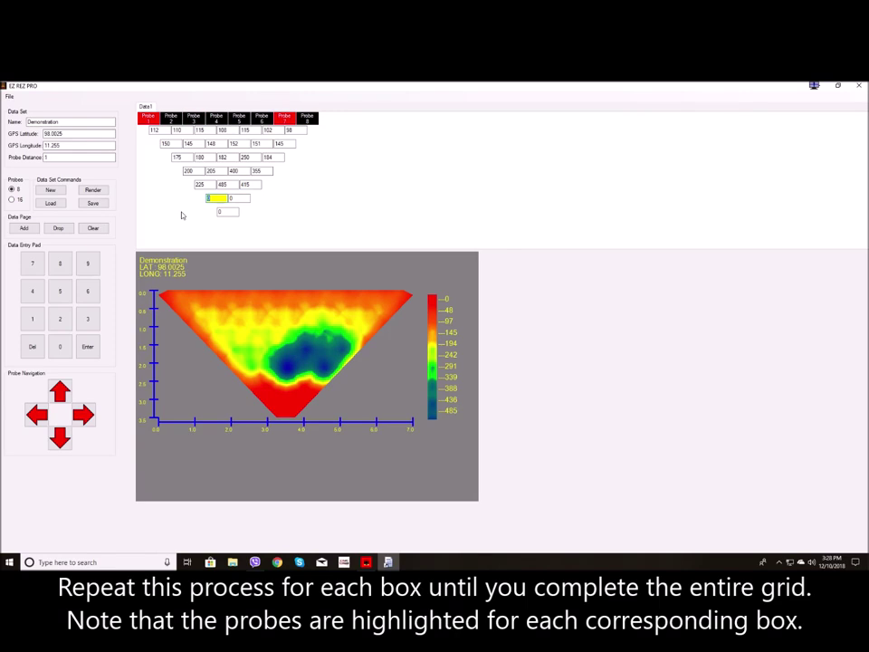
pyautogui.write('250')
pyautogui.press('Return')
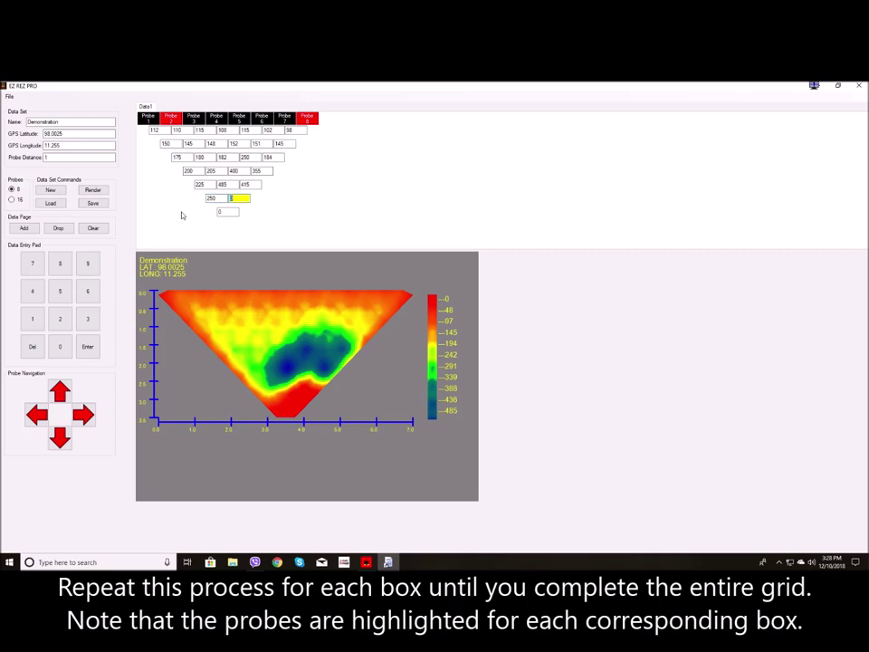
pyautogui.write('295')
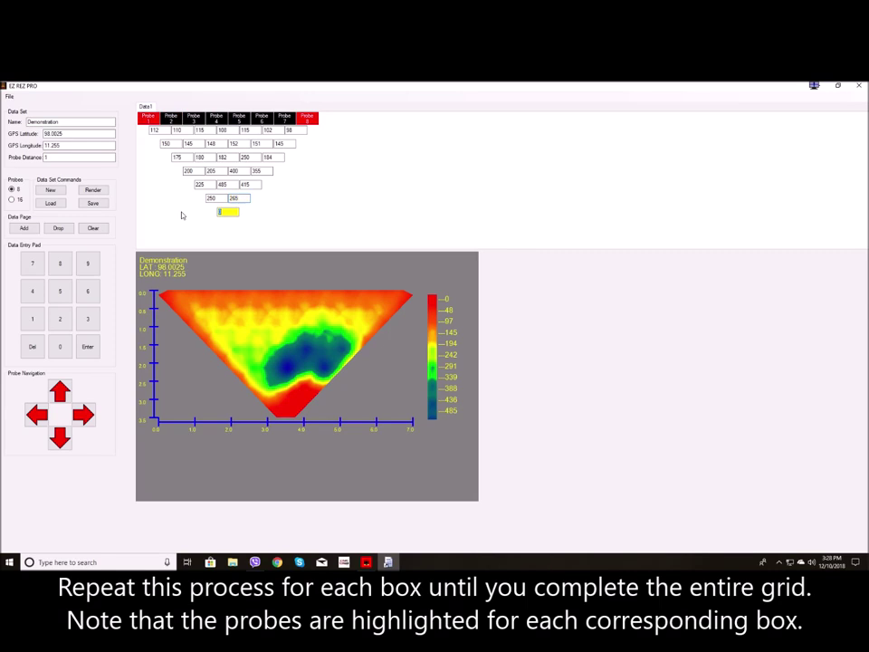
pyautogui.write('28')
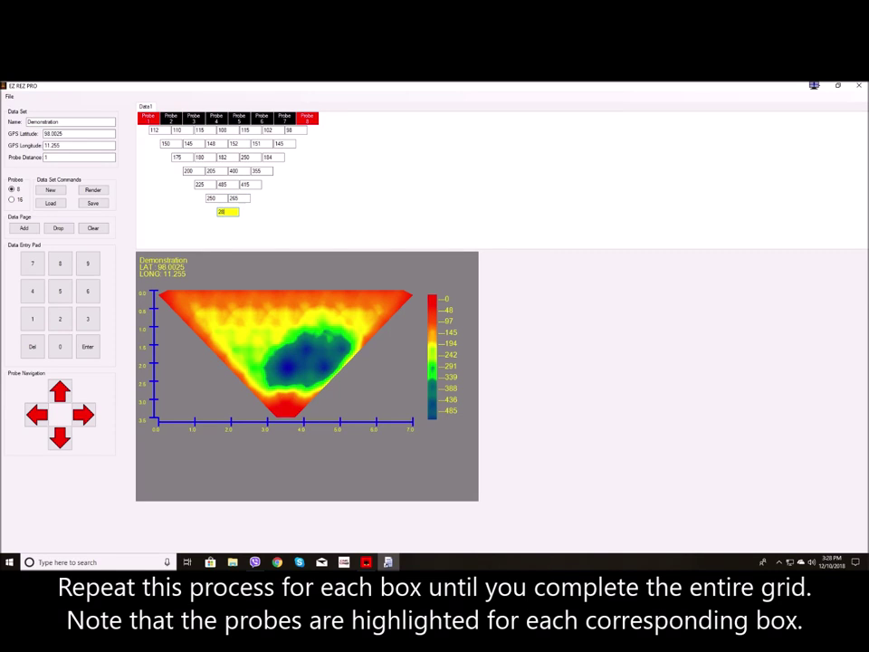
pyautogui.write('0')
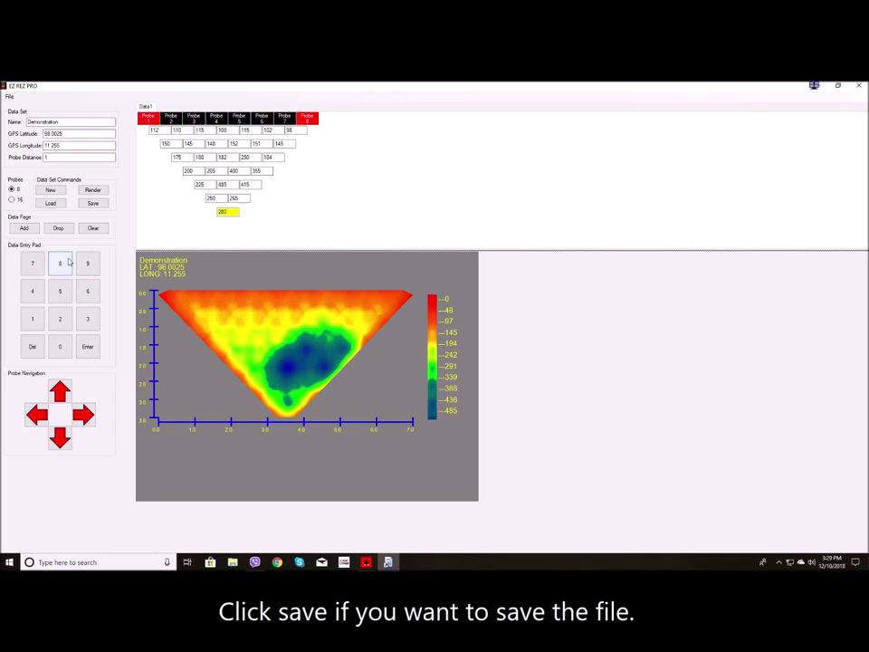
# Save the completed 8-probe readings to a file named Demonstration.
pyautogui.click(91, 203)
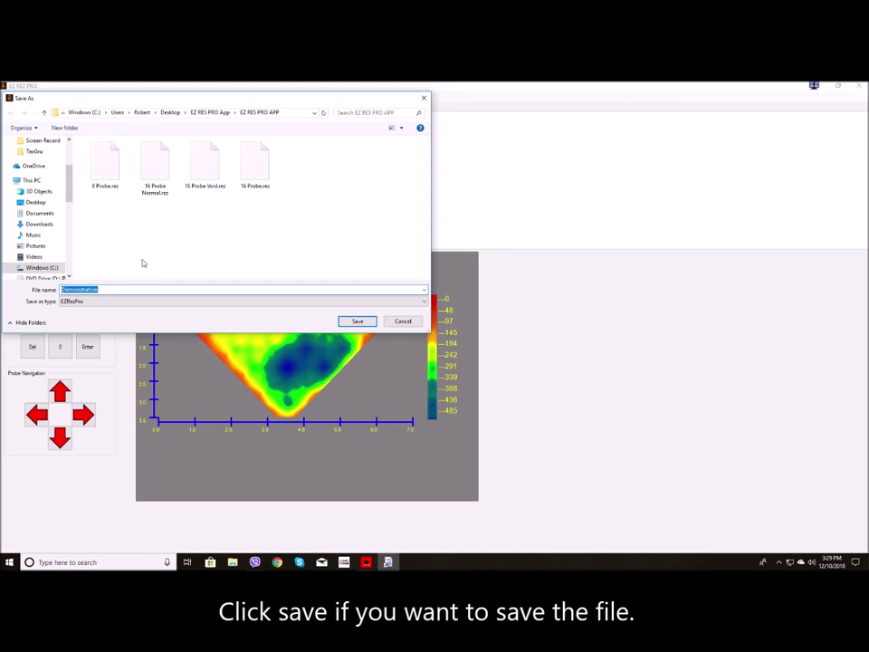
pyautogui.click(357, 322)
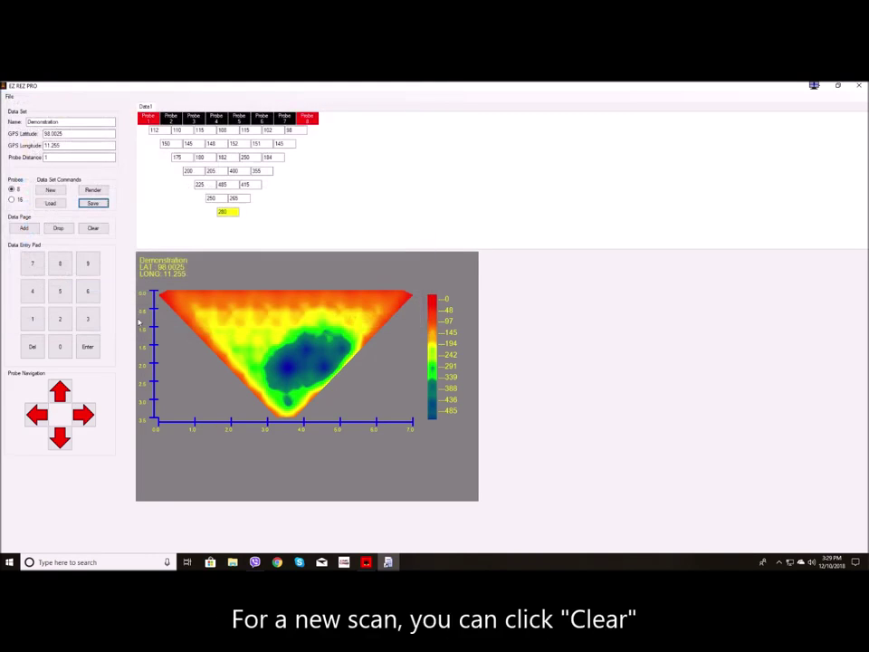
# Clear all readings to zero and build a new empty 16-probe grid.
pyautogui.click(94, 229)
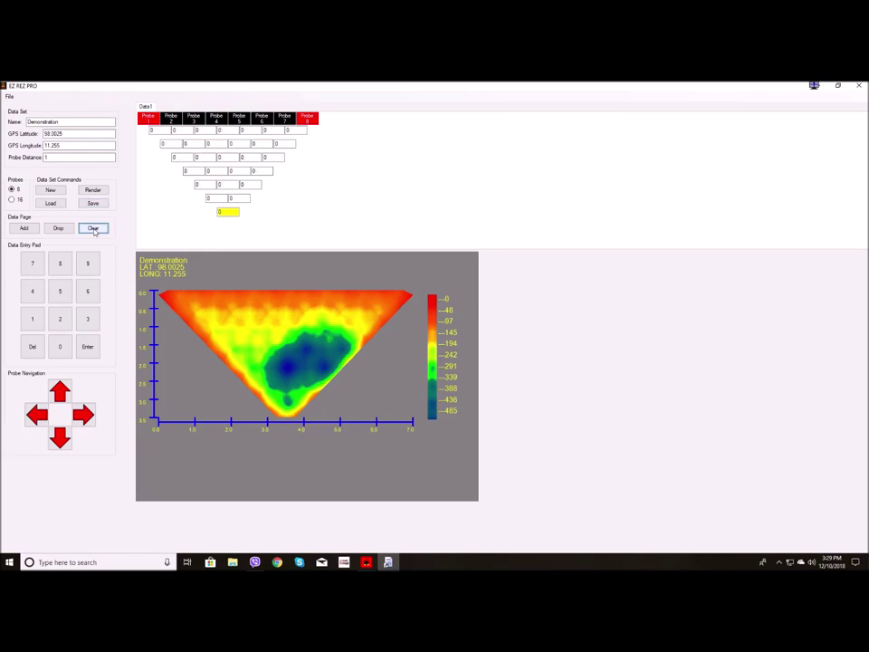
pyautogui.click(12, 200)
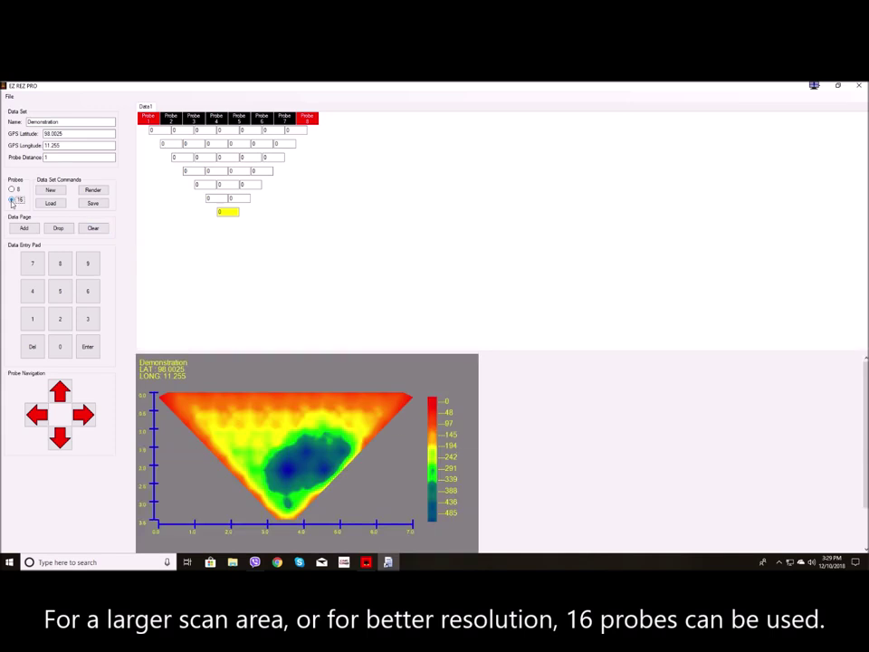
pyautogui.click(51, 191)
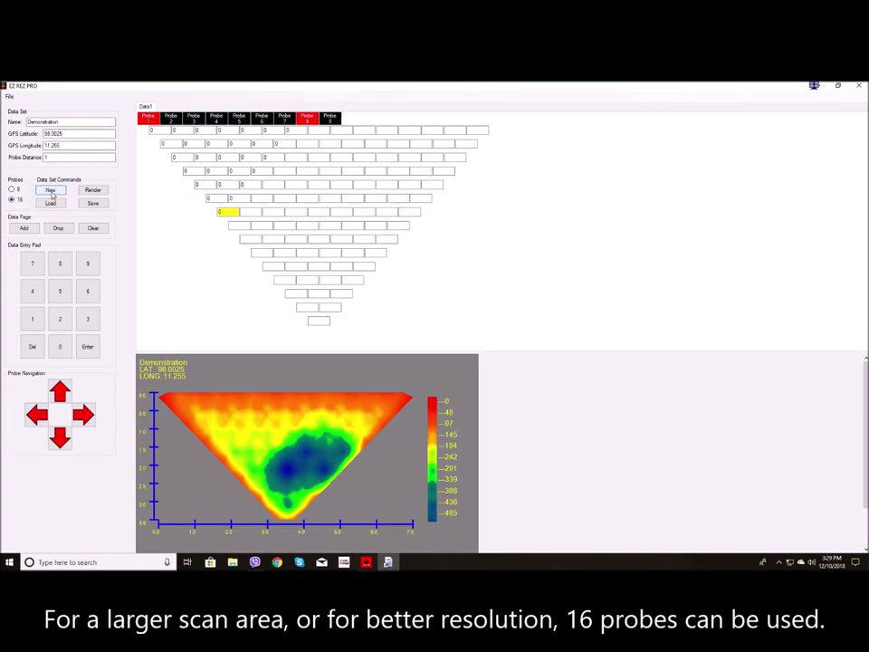
pyautogui.click(51, 191)
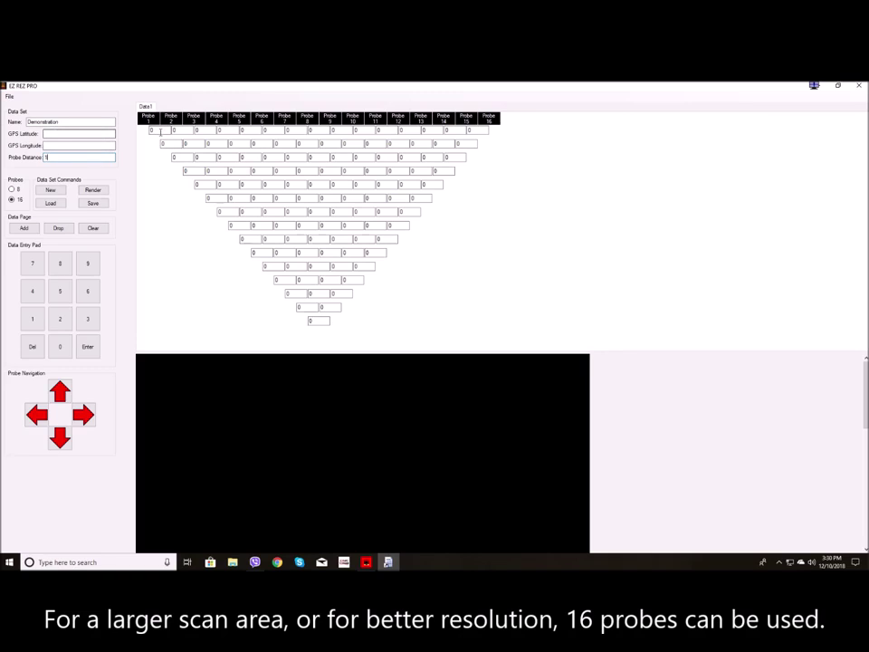
pyautogui.click(147, 130)
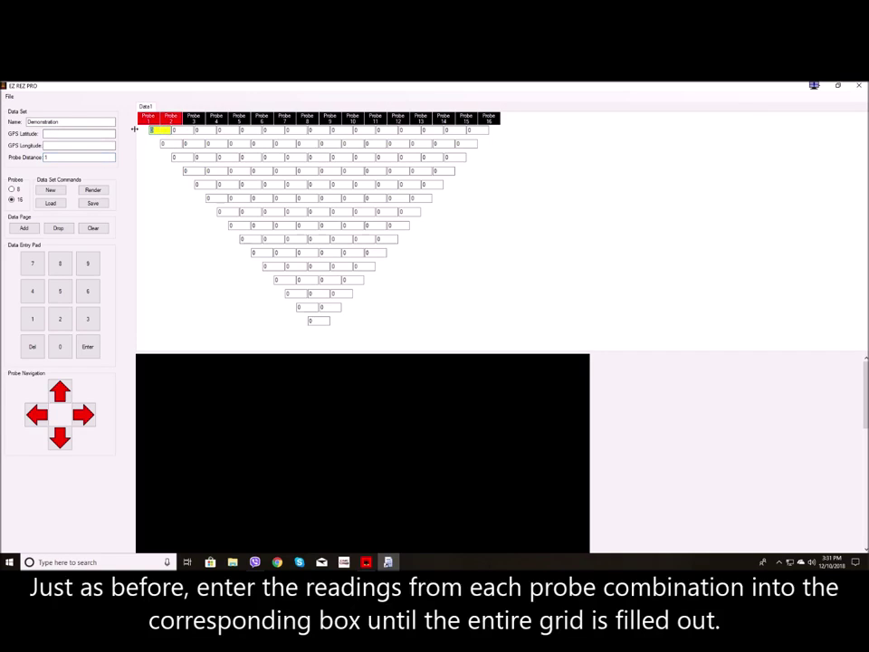
# Fill the first row of the 16-probe grid with 100 in every box.
pyautogui.write('100')
pyautogui.press('Return')
pyautogui.write('100')
pyautogui.press('Return')
pyautogui.write('100')
pyautogui.press('Return')
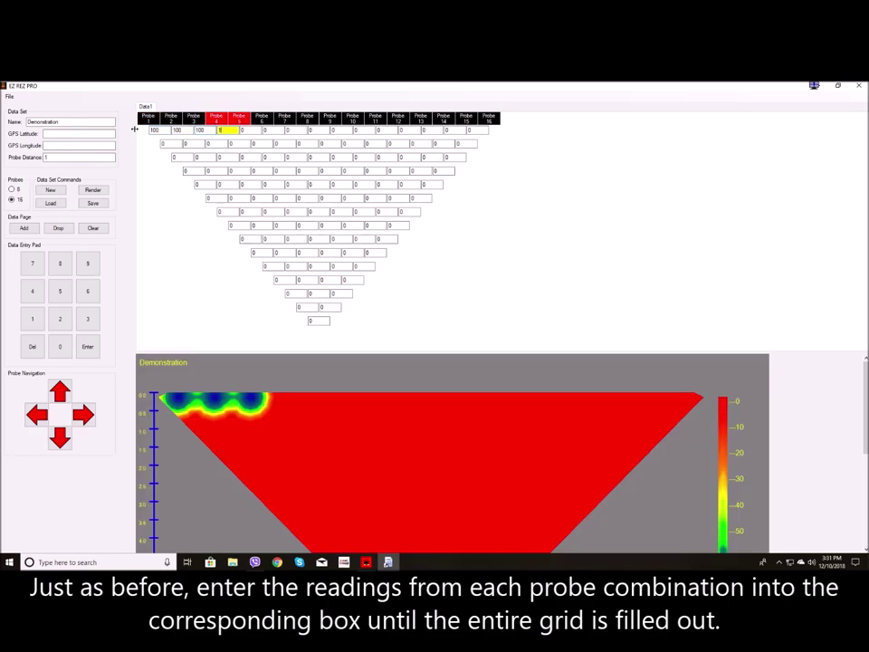
pyautogui.write('100')
pyautogui.press('Return')
pyautogui.write('100')
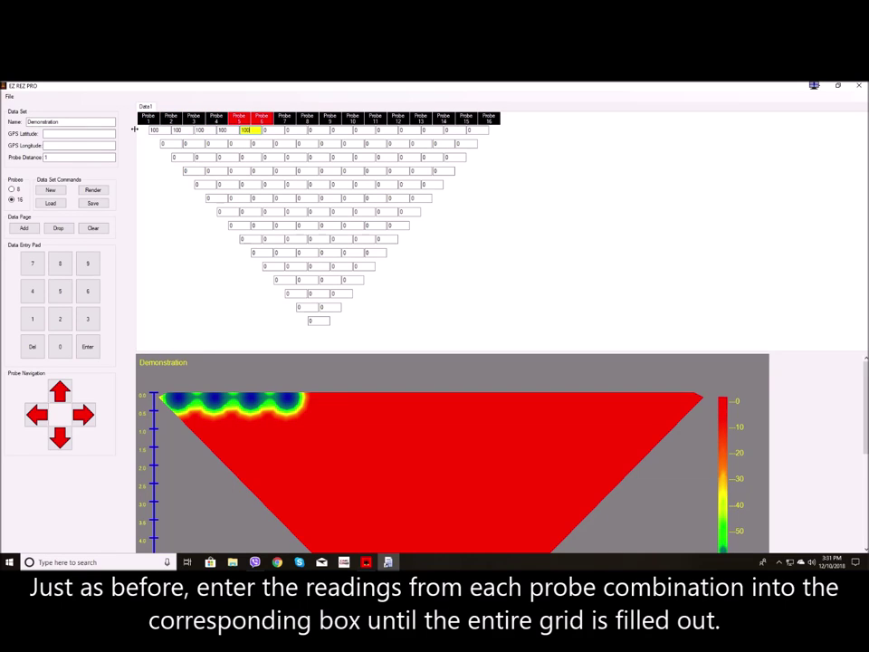
pyautogui.press('Return')
pyautogui.write('100')
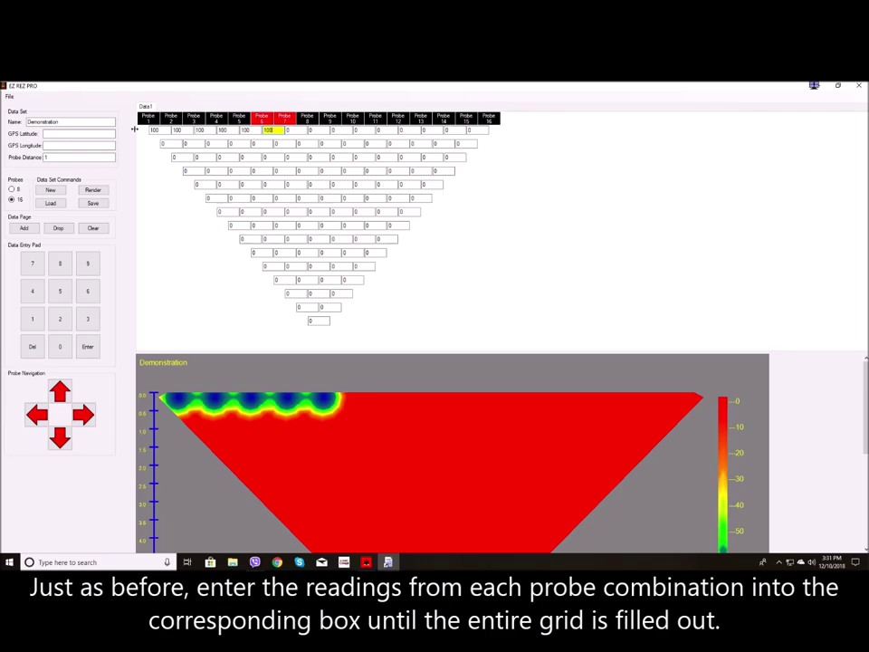
pyautogui.press('Return')
pyautogui.write('100')
pyautogui.press('Return')
pyautogui.write('100')
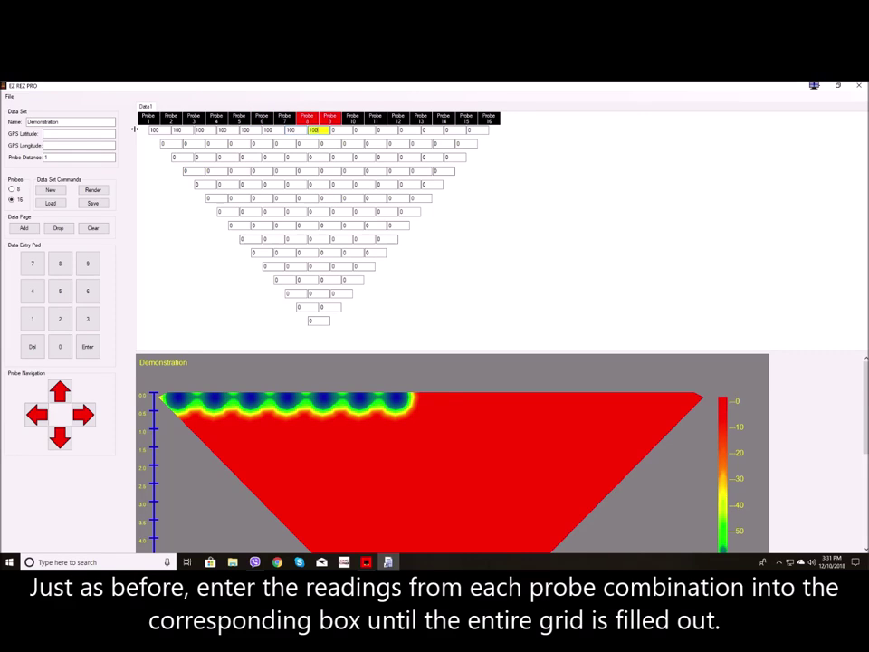
pyautogui.press('Return')
pyautogui.write('100')
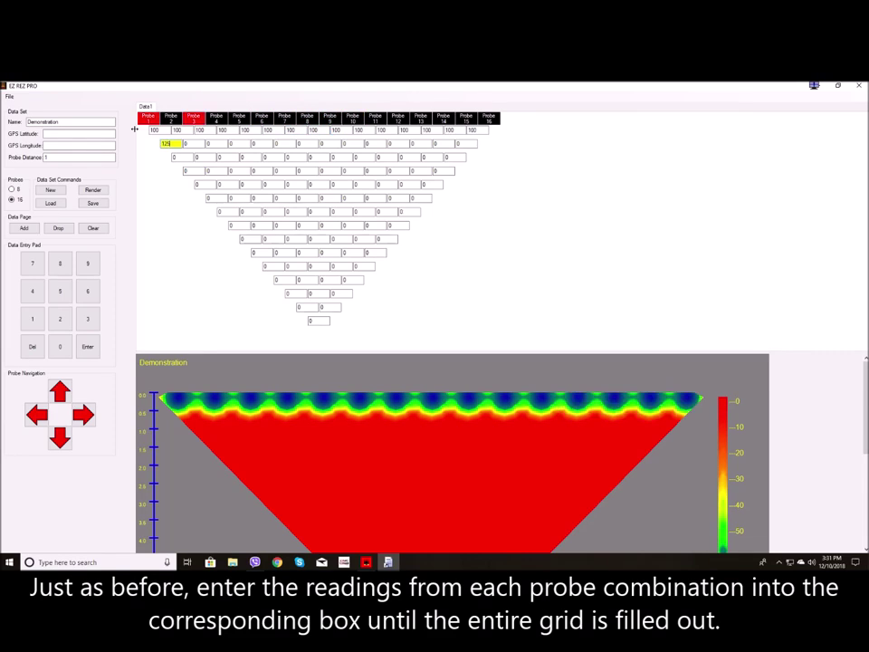
pyautogui.press('Return')
# Enter 125 across row two, then 150 across row three.
pyautogui.write('125')
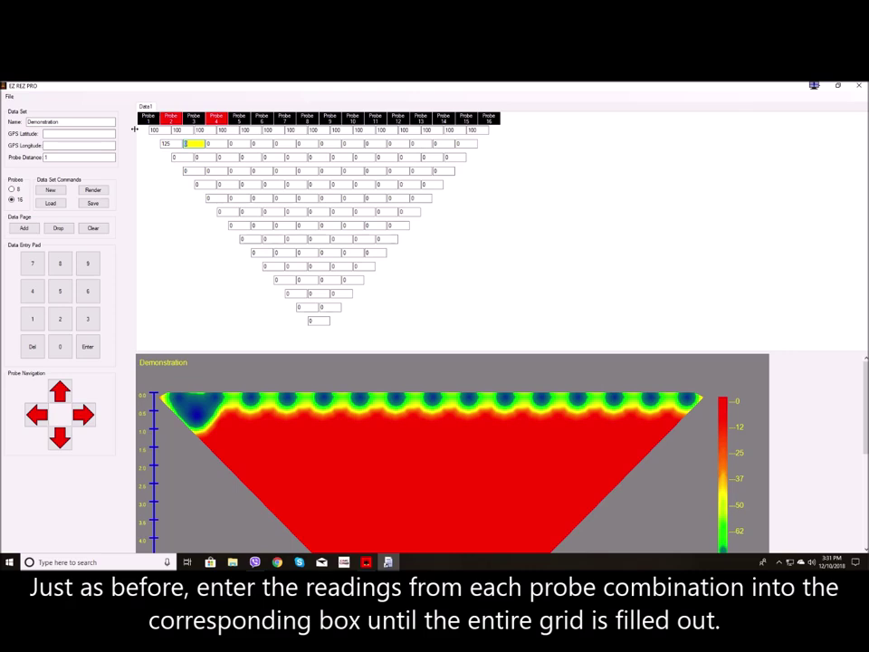
pyautogui.press('Return')
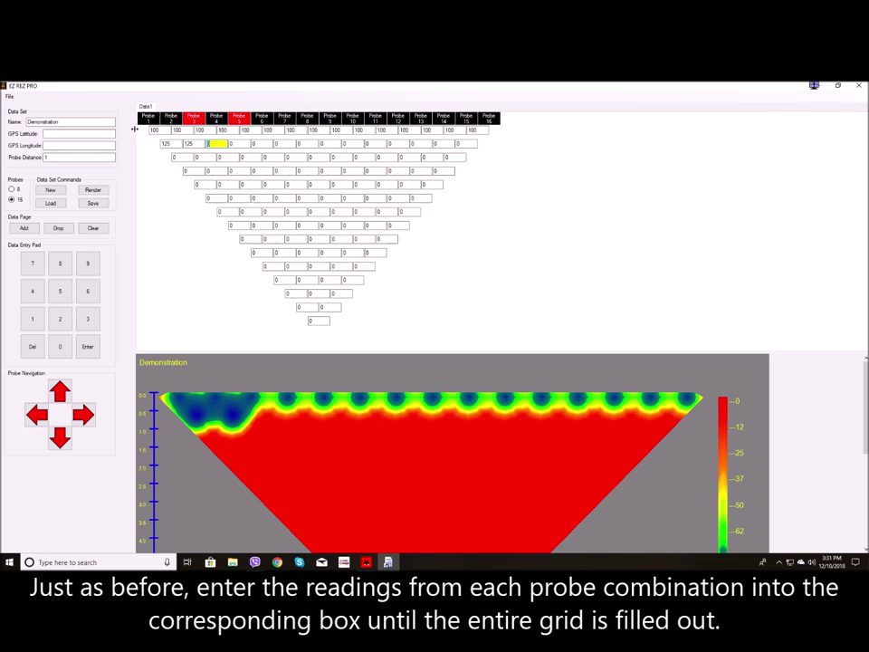
pyautogui.write('125')
pyautogui.press('Return')
pyautogui.write('125')
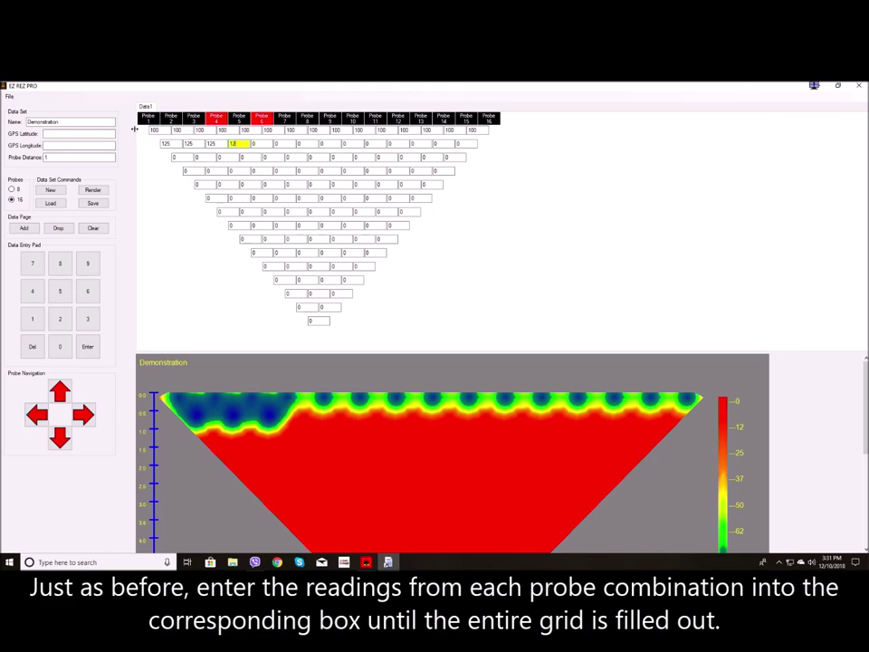
pyautogui.press('Return')
pyautogui.write('125')
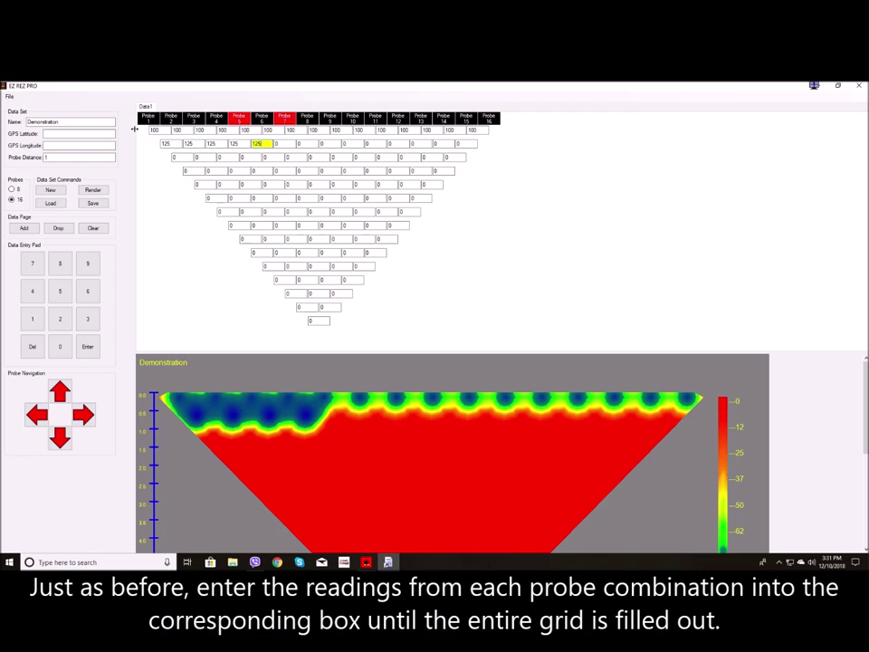
pyautogui.press('Return')
pyautogui.write('125')
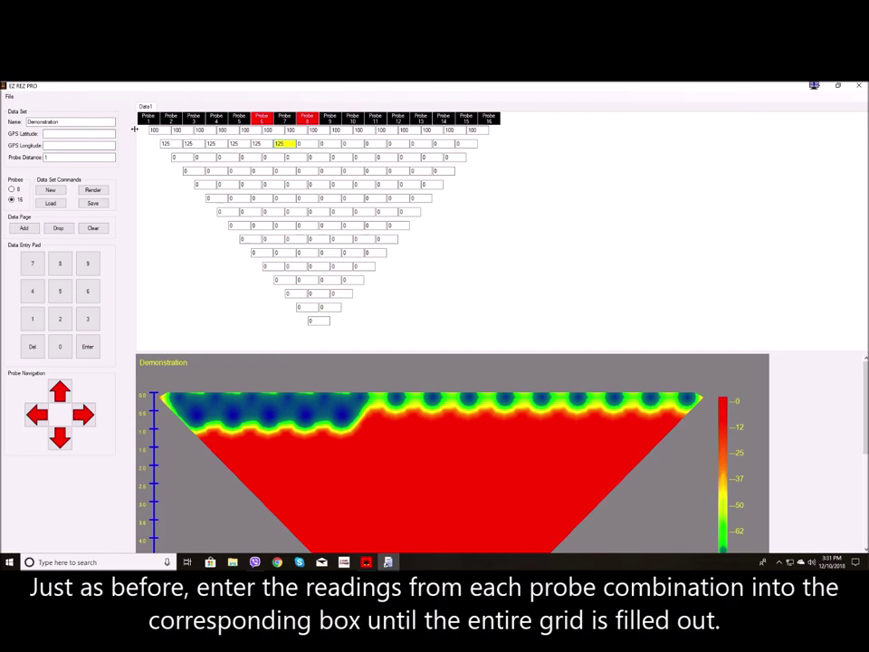
pyautogui.press('Return')
pyautogui.write('125')
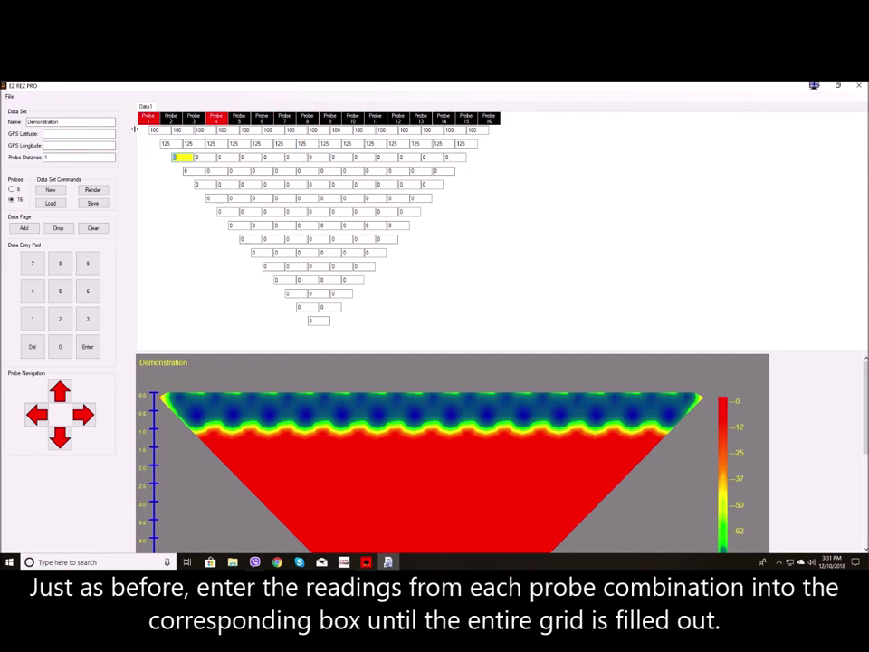
pyautogui.write('150')
pyautogui.press('Return')
pyautogui.write('15')
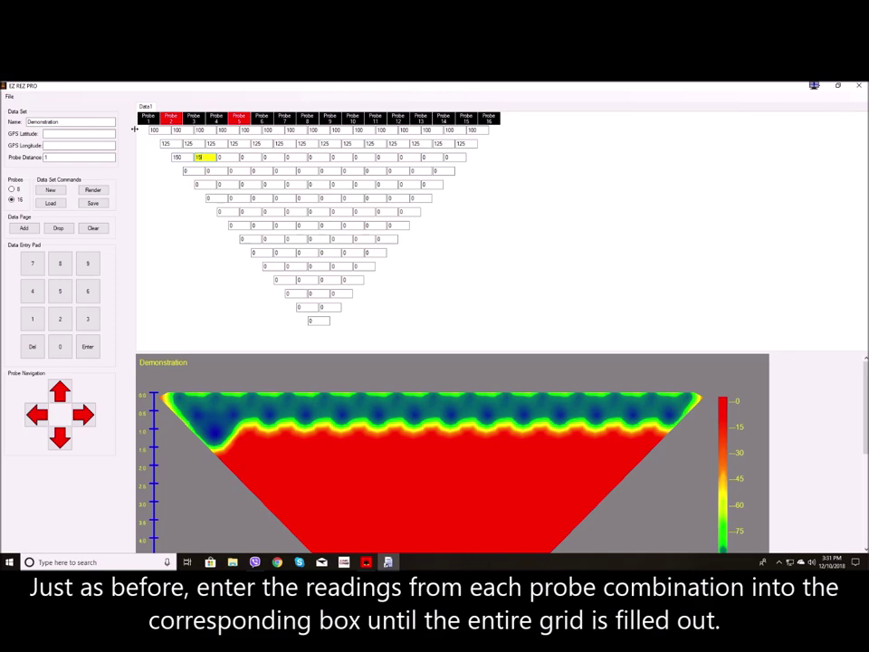
pyautogui.write('00')
pyautogui.press('Return')
pyautogui.write('153')
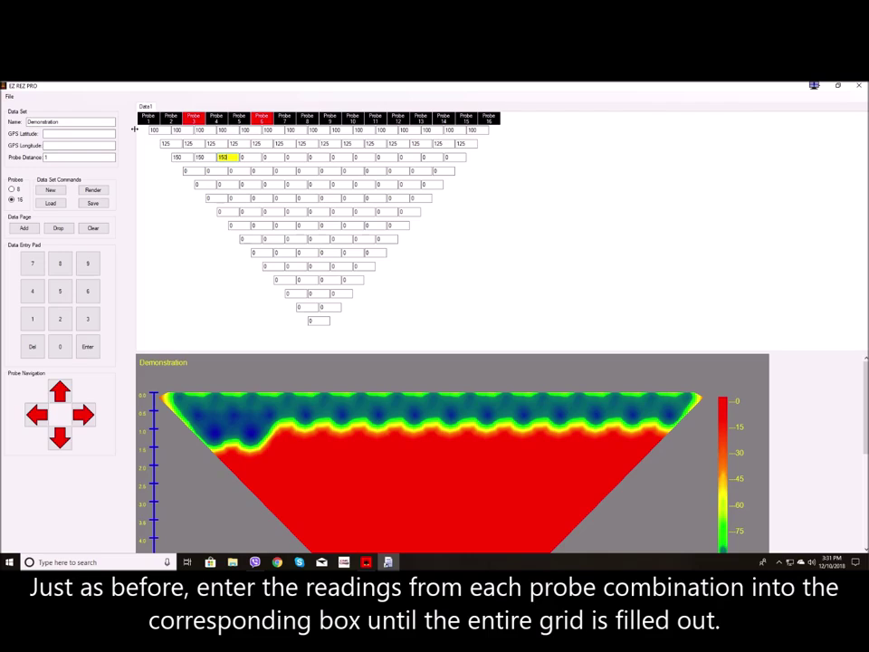
pyautogui.press('Return')
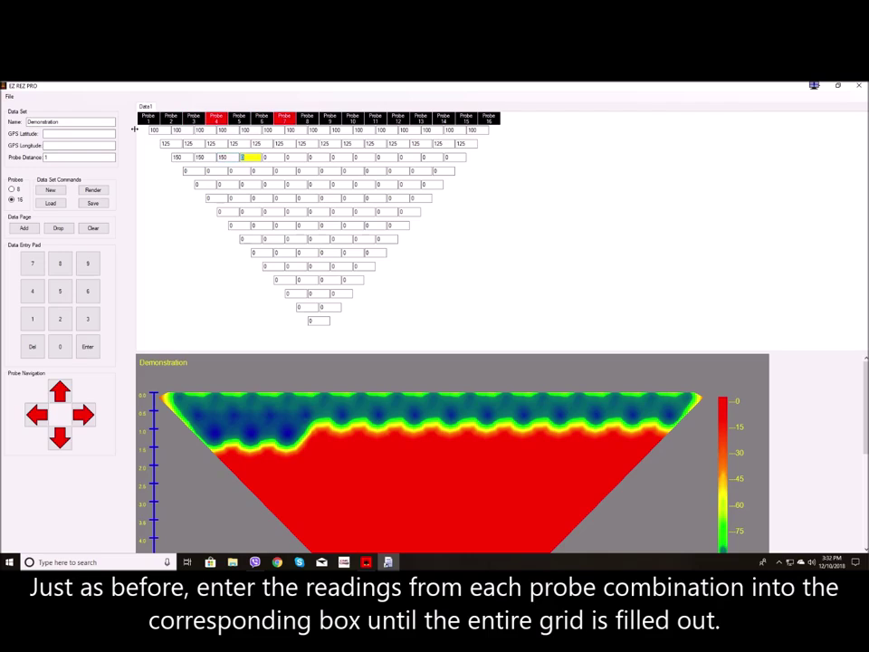
pyautogui.write('150')
pyautogui.press('Return')
pyautogui.write('150')
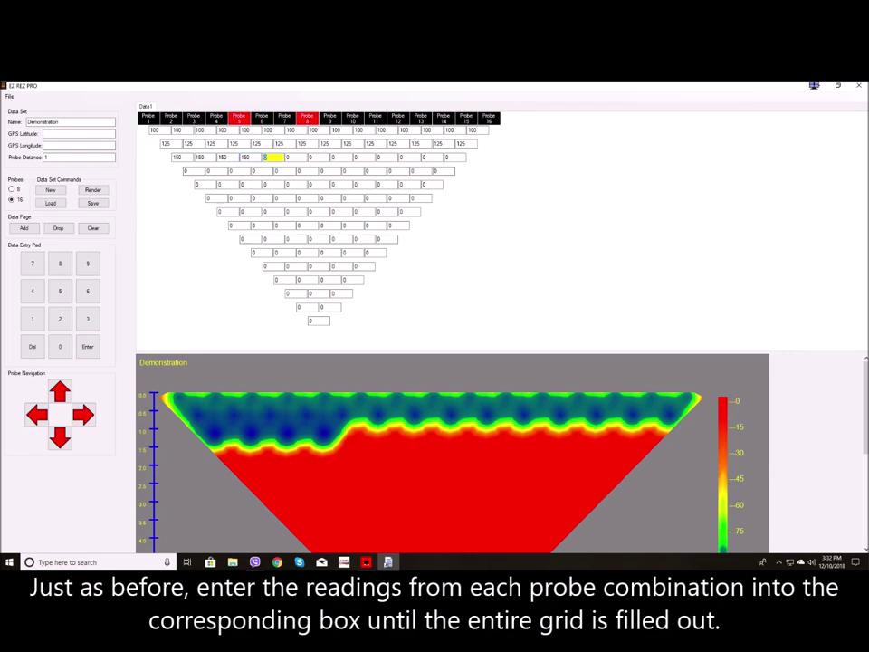
pyautogui.press('Return')
pyautogui.write('150')
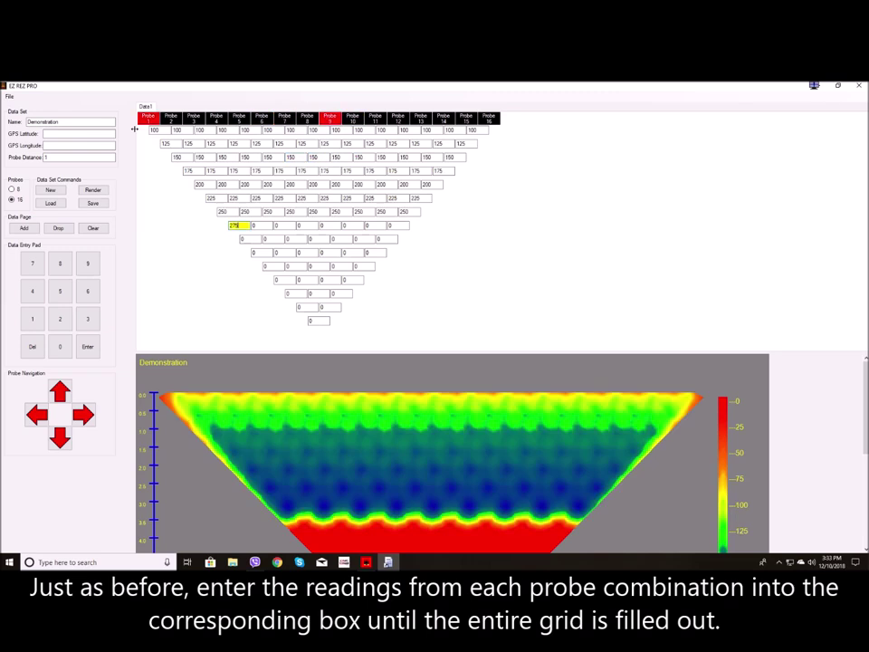
# Fill a deeper row with 275 readings in every box.
pyautogui.write('75')
pyautogui.press('Return')
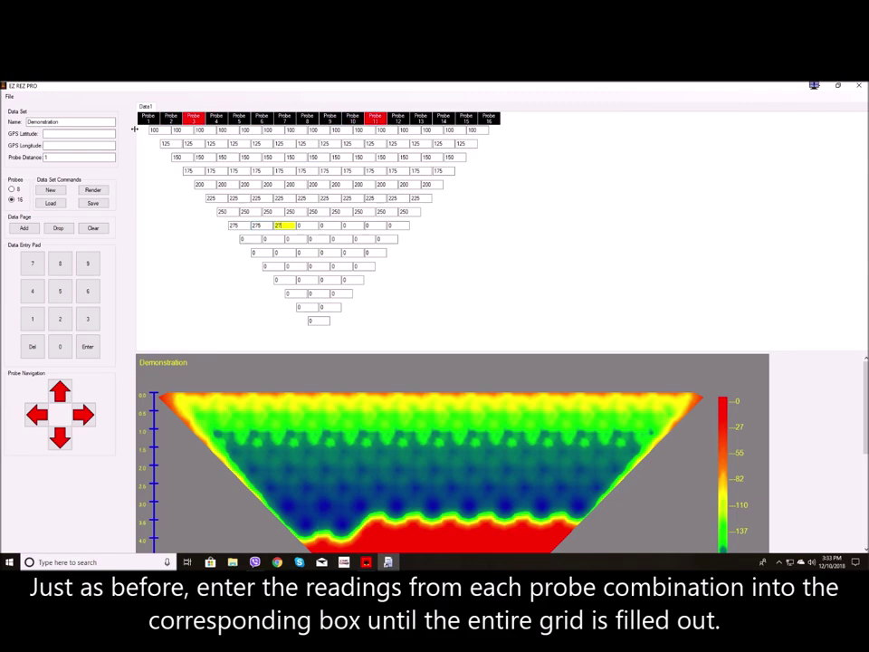
pyautogui.write('275')
pyautogui.press('Return')
pyautogui.write('275')
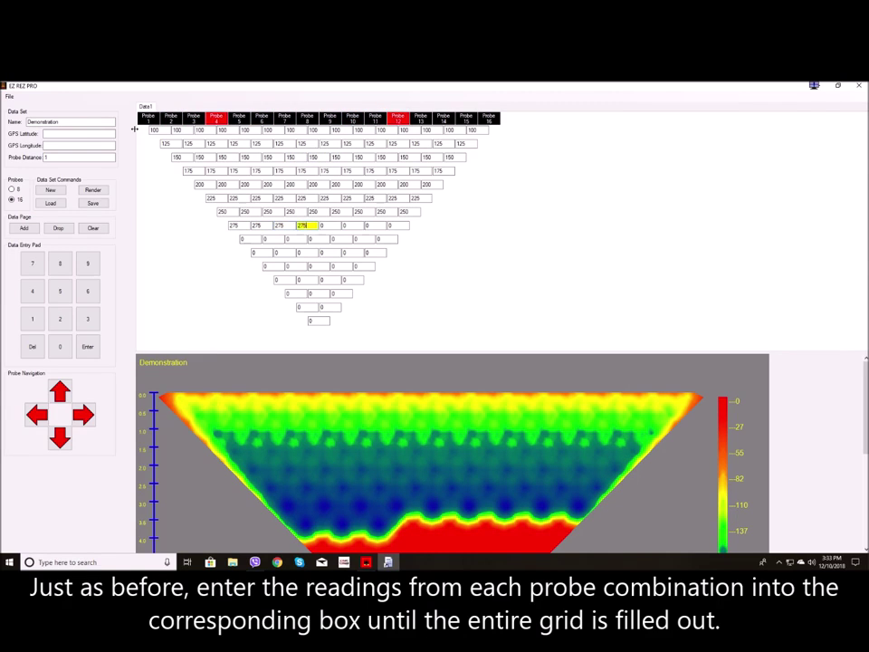
pyautogui.press('Return')
pyautogui.write('275')
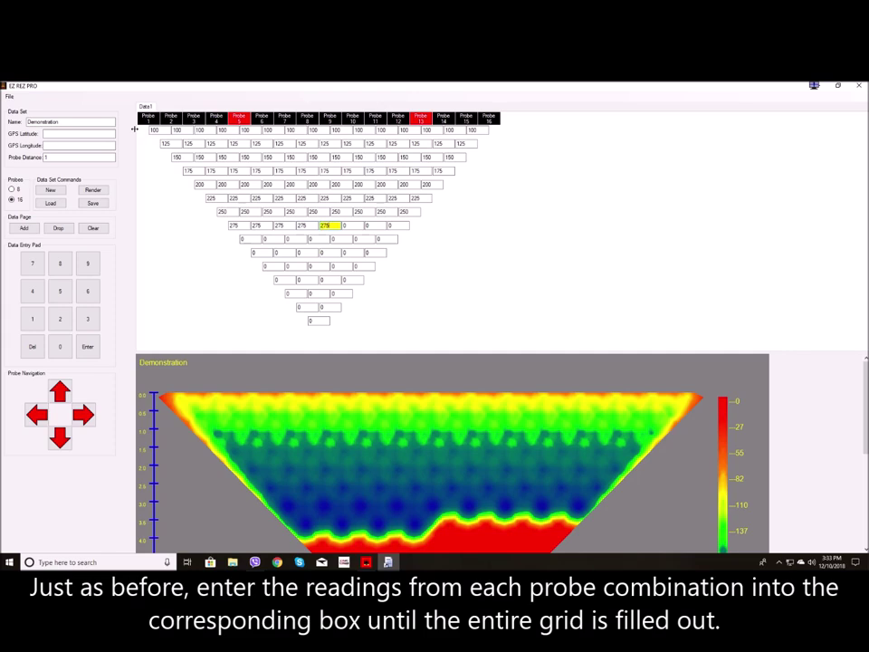
pyautogui.press('Return')
pyautogui.write('275')
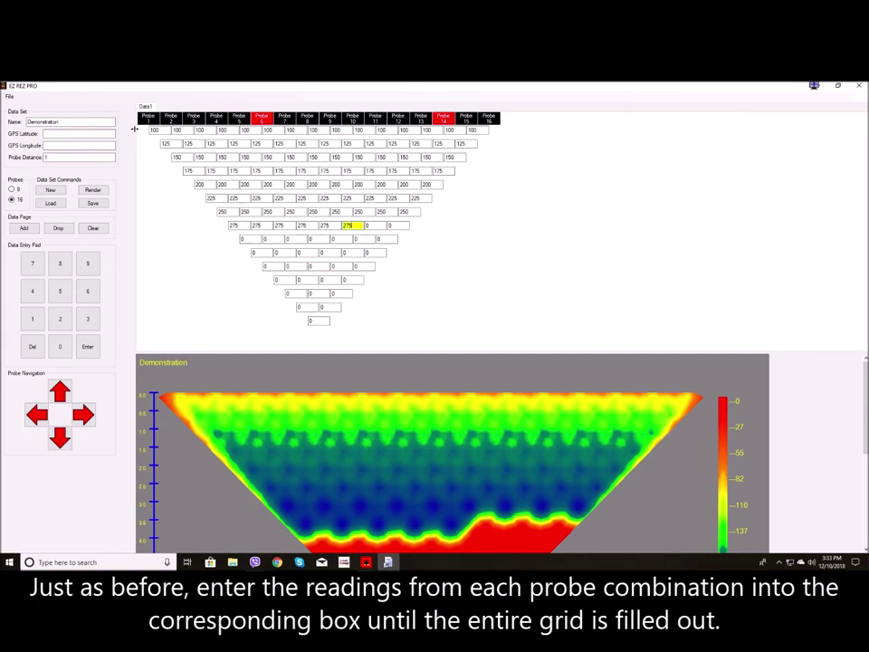
pyautogui.press('Return')
pyautogui.write('275')
pyautogui.press('Return')
pyautogui.write('275')
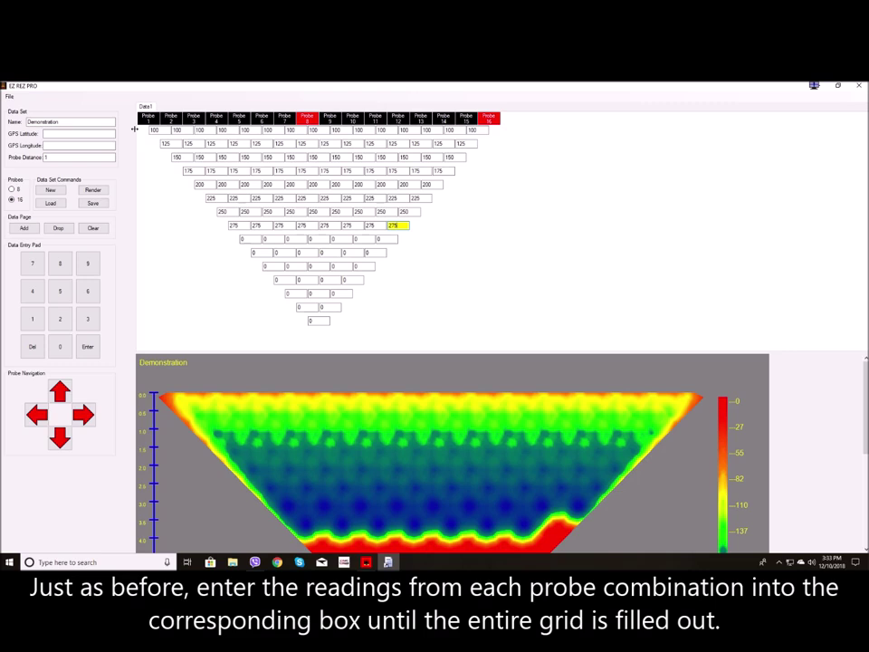
pyautogui.press('Return')
# Enter a row of 300 readings and 425 at the apex.
pyautogui.write('300')
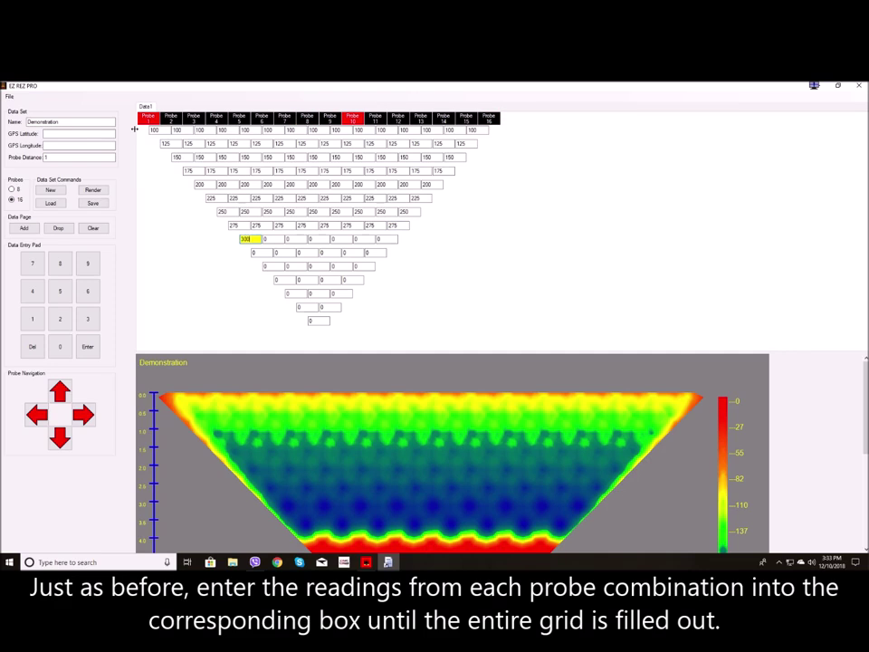
pyautogui.press('Return')
pyautogui.write('300')
pyautogui.press('Return')
pyautogui.write('300')
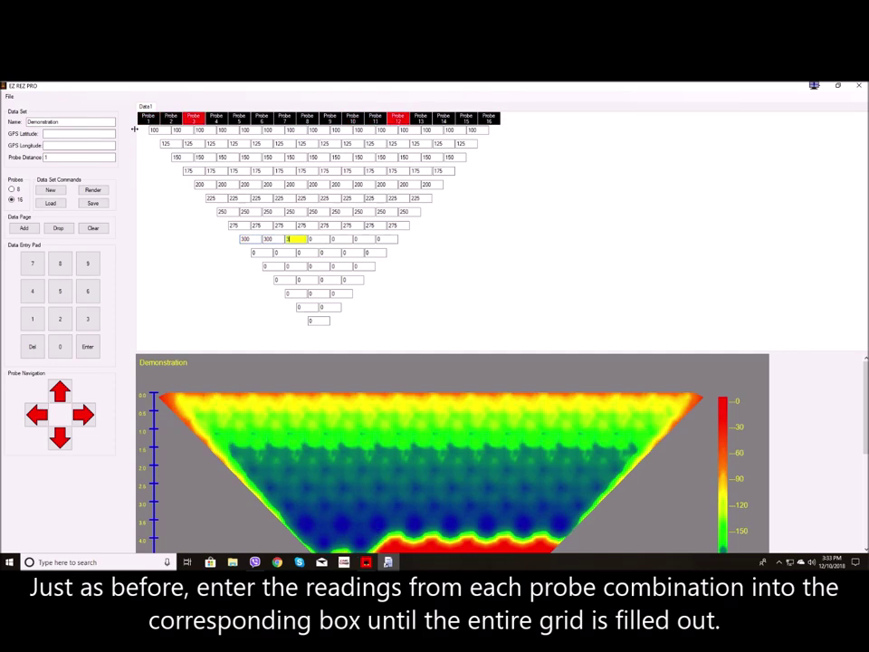
pyautogui.press('Return')
pyautogui.write('300')
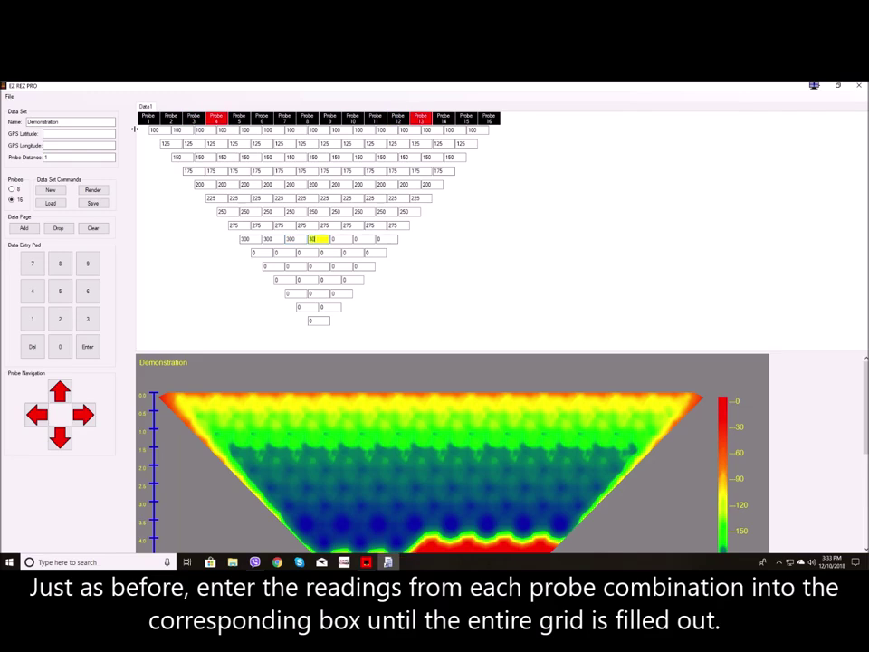
pyautogui.press('Return')
pyautogui.write('300')
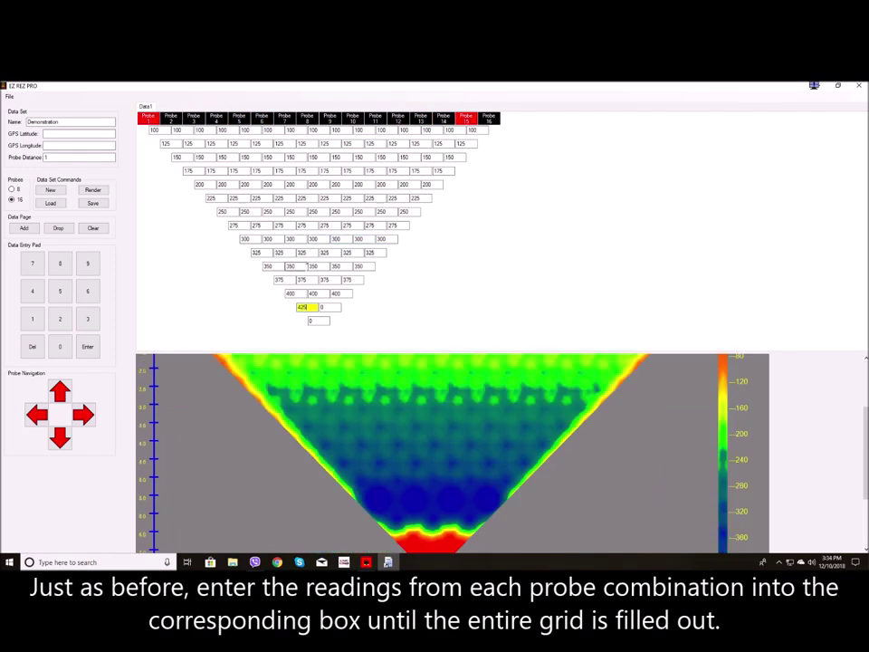
pyautogui.write('25')
pyautogui.press('Return')
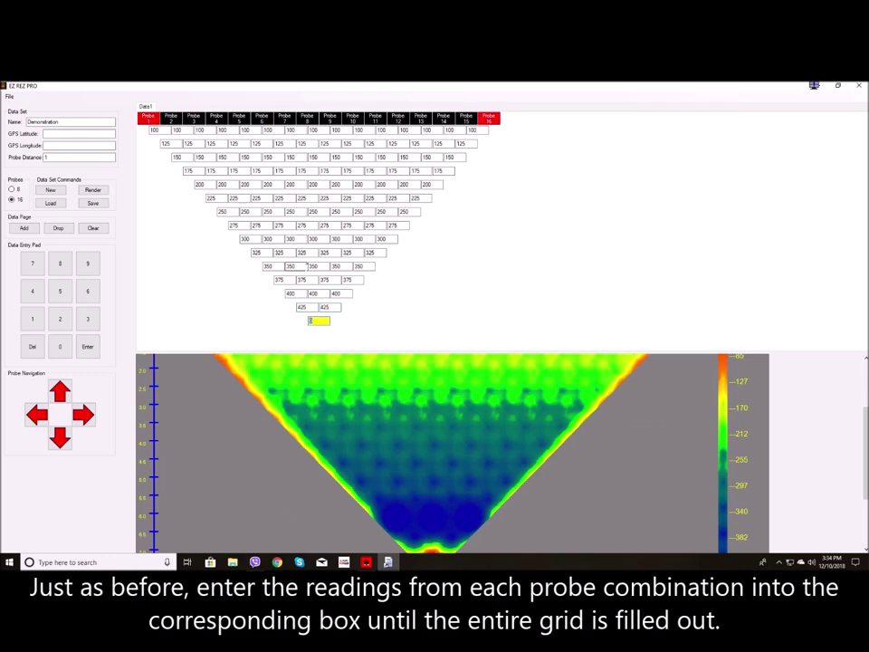
pyautogui.write('425')
pyautogui.scroll(-2, 424, 487)
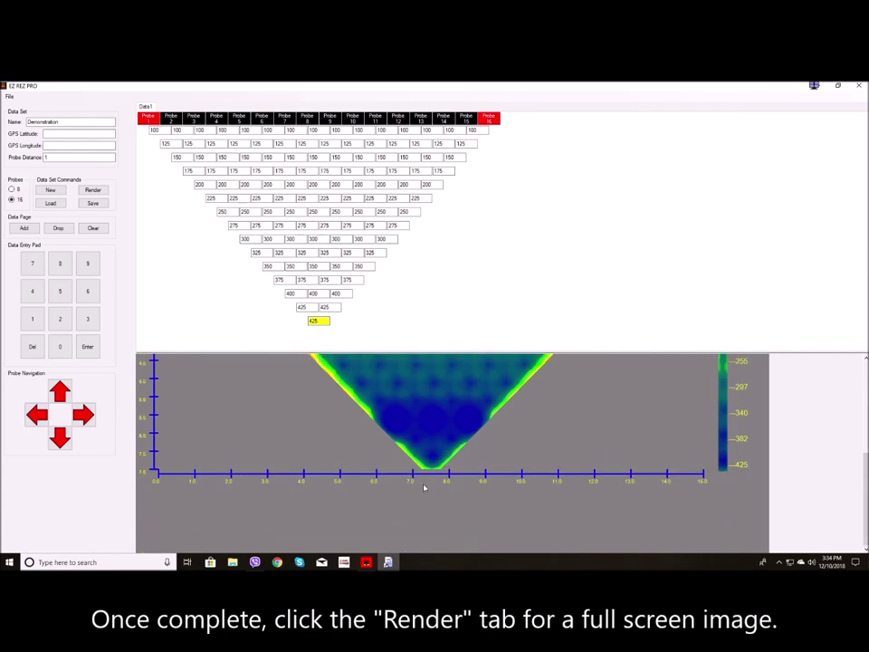
pyautogui.scroll(1, 424, 487)
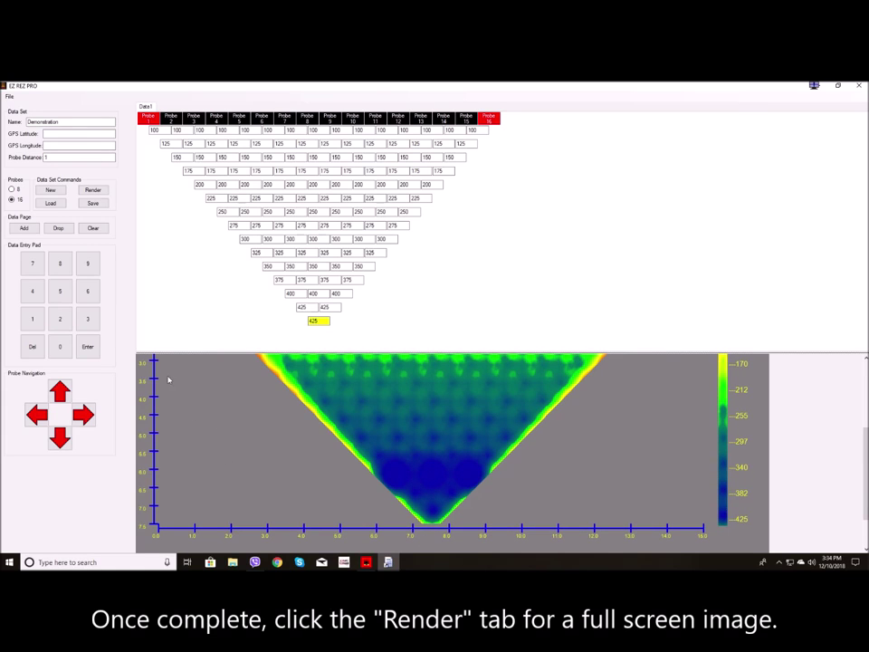
pyautogui.click(93, 191)
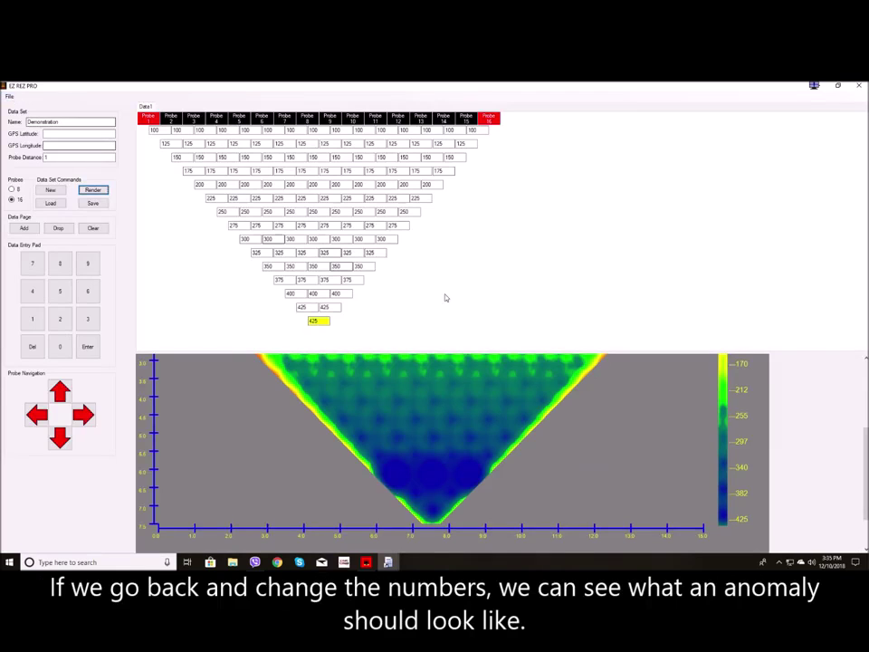
# Raise three middle readings in the 200 row to 450, 500 and 450.
pyautogui.click(299, 184)
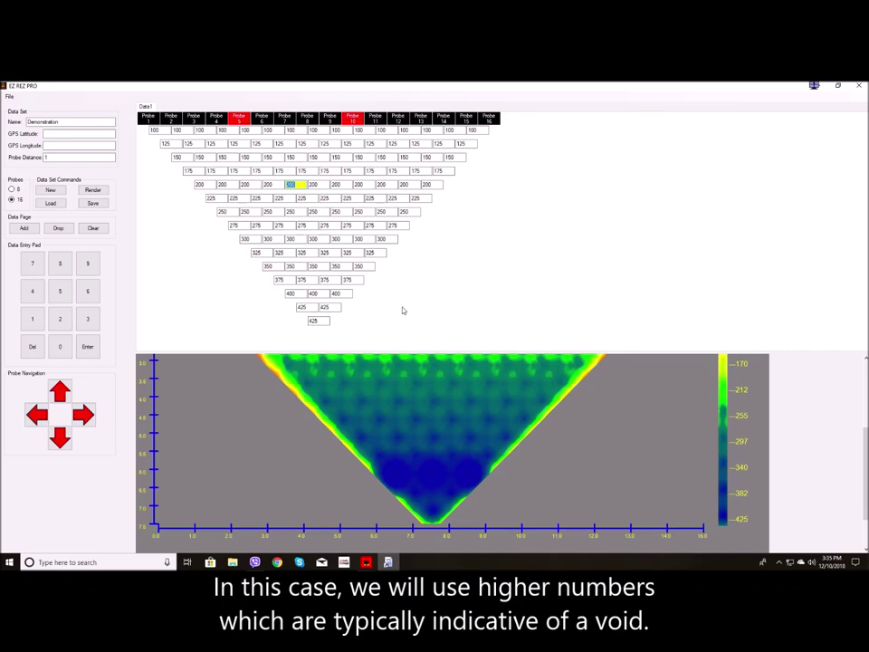
pyautogui.write('450')
pyautogui.press('Return')
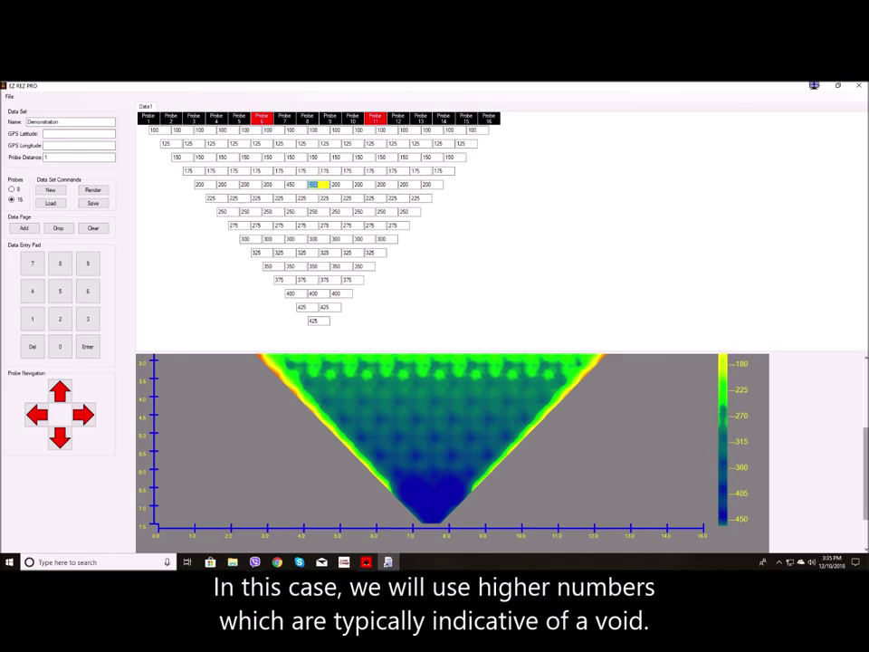
pyautogui.scroll(5, 865, 491)
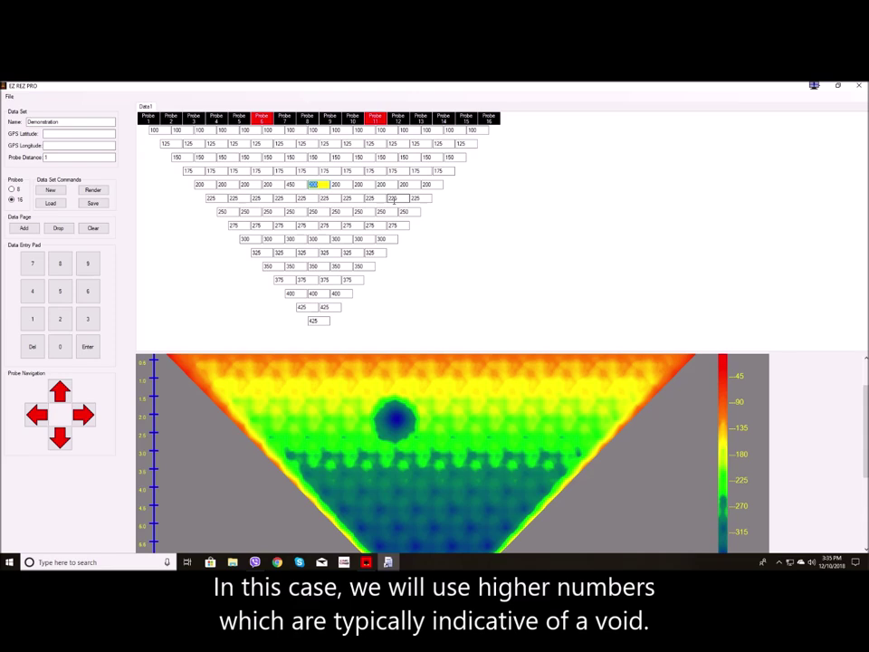
pyautogui.write('500')
pyautogui.press('Return')
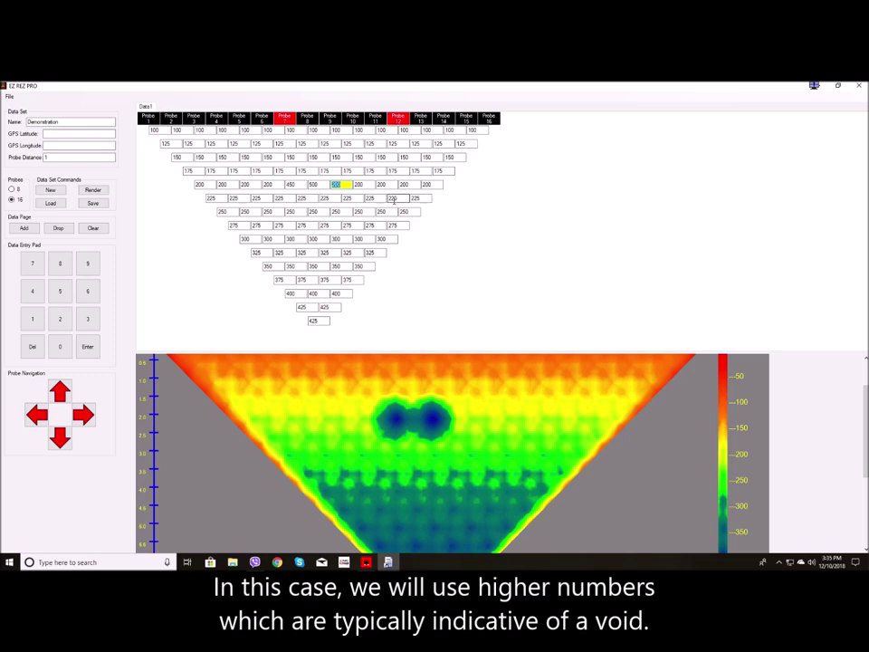
pyautogui.write('450')
pyautogui.press('Return')
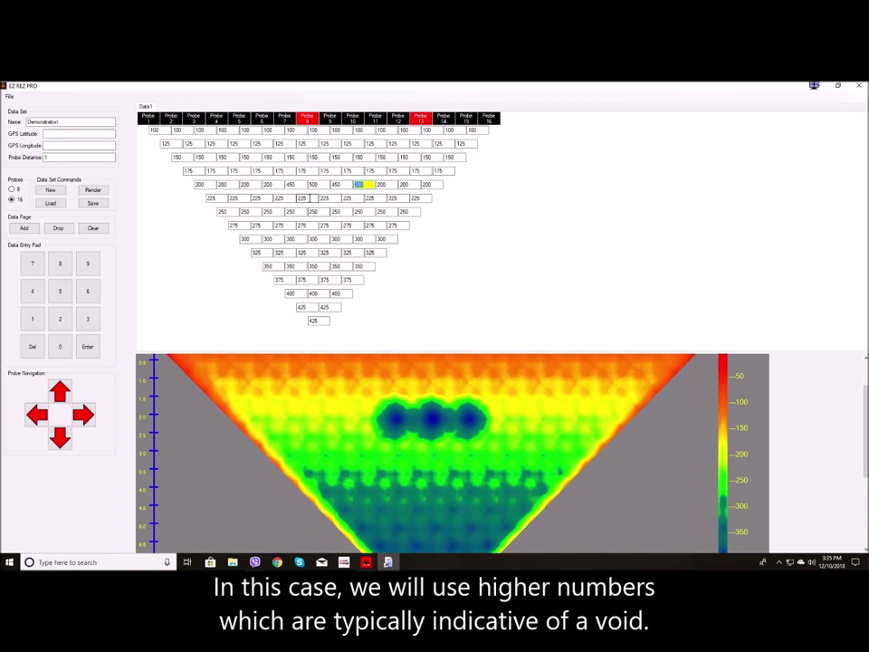
# Raise readings in the 225 row to 500, 650 and 625, and in the 250 row to 600 and 625.
pyautogui.click(310, 197)
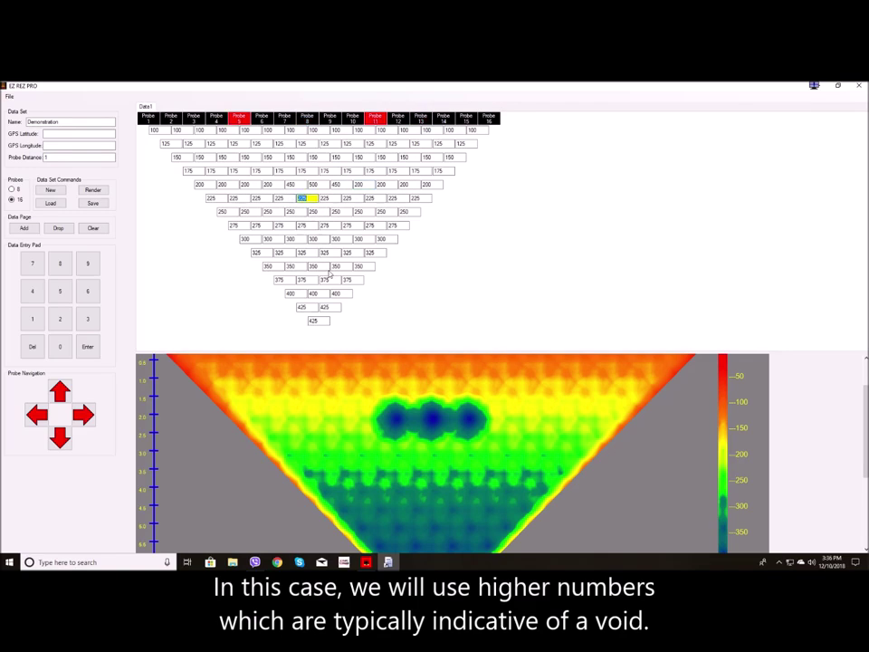
pyautogui.write('500')
pyautogui.press('Return')
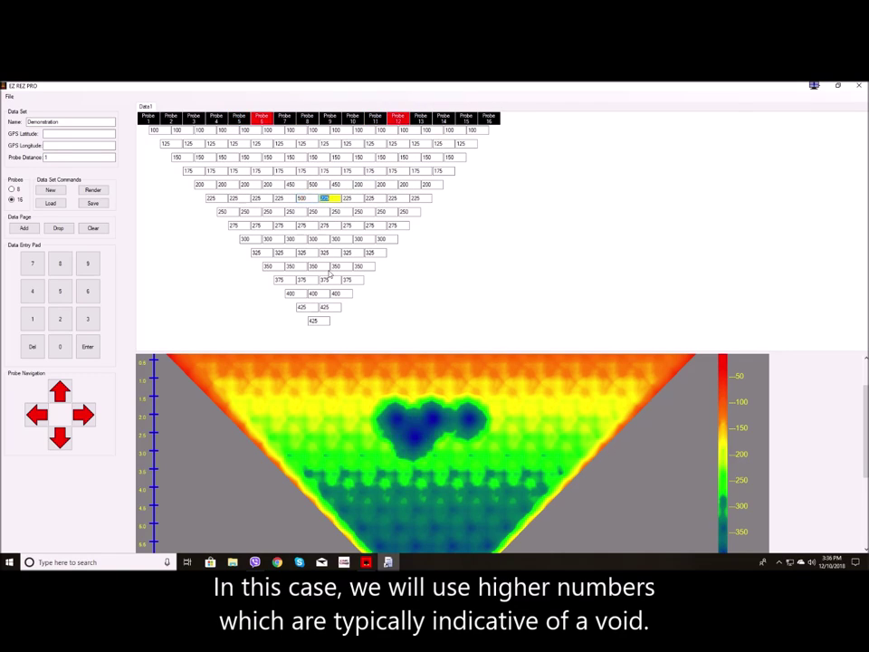
pyautogui.write('650')
pyautogui.press('Return')
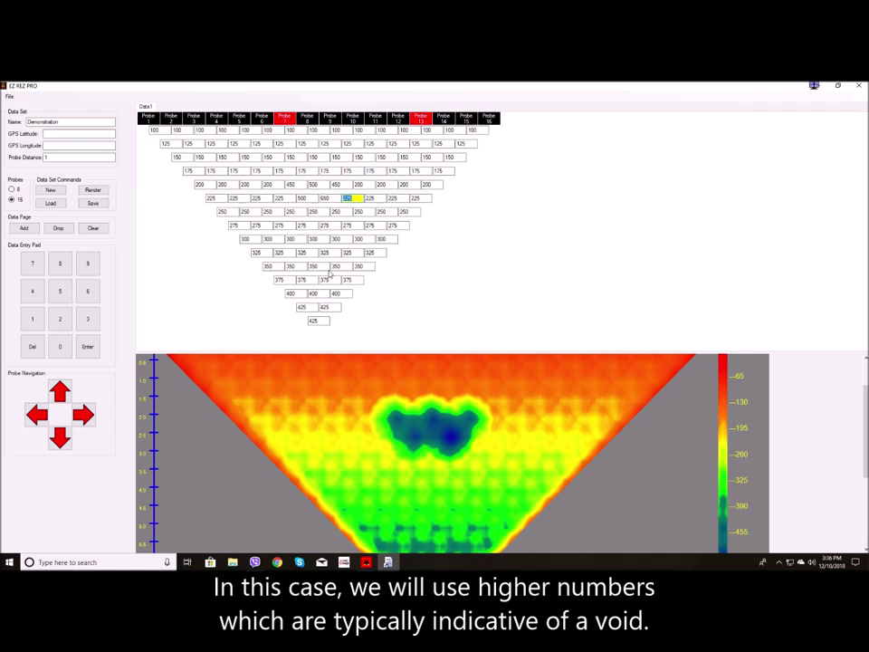
pyautogui.write('625')
pyautogui.press('Return')
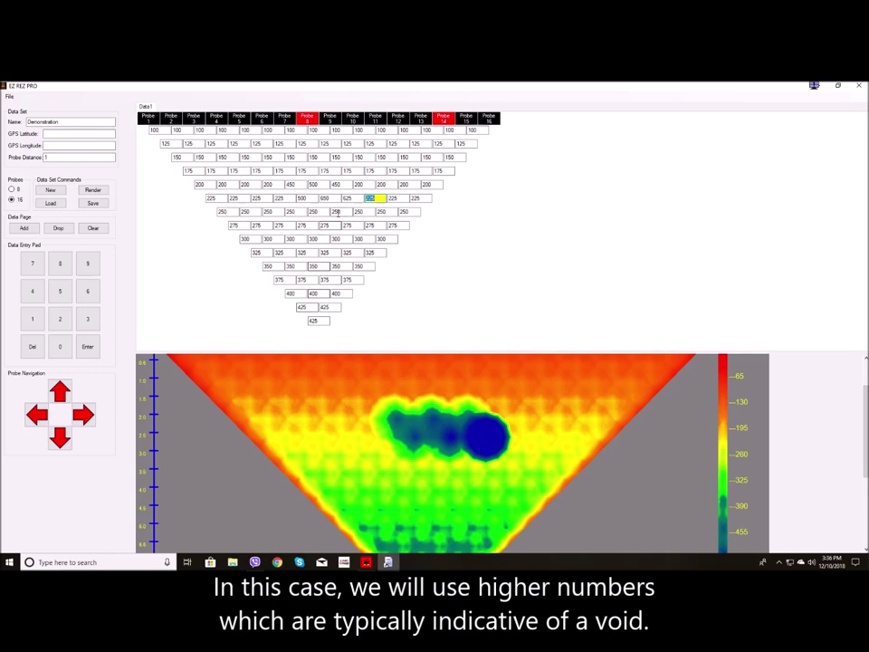
pyautogui.click(322, 211)
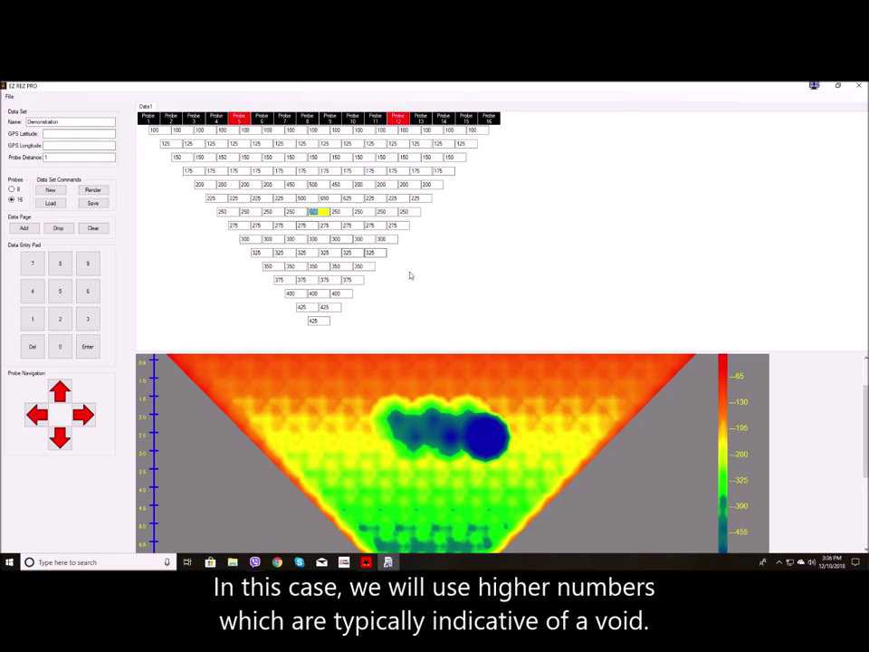
pyautogui.write('600')
pyautogui.press('Return')
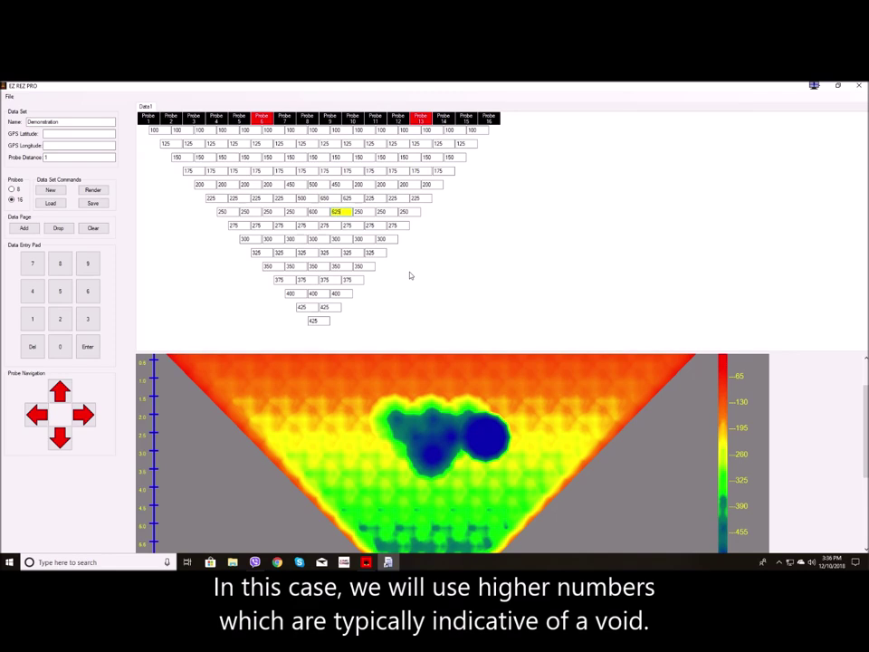
pyautogui.press('Return')
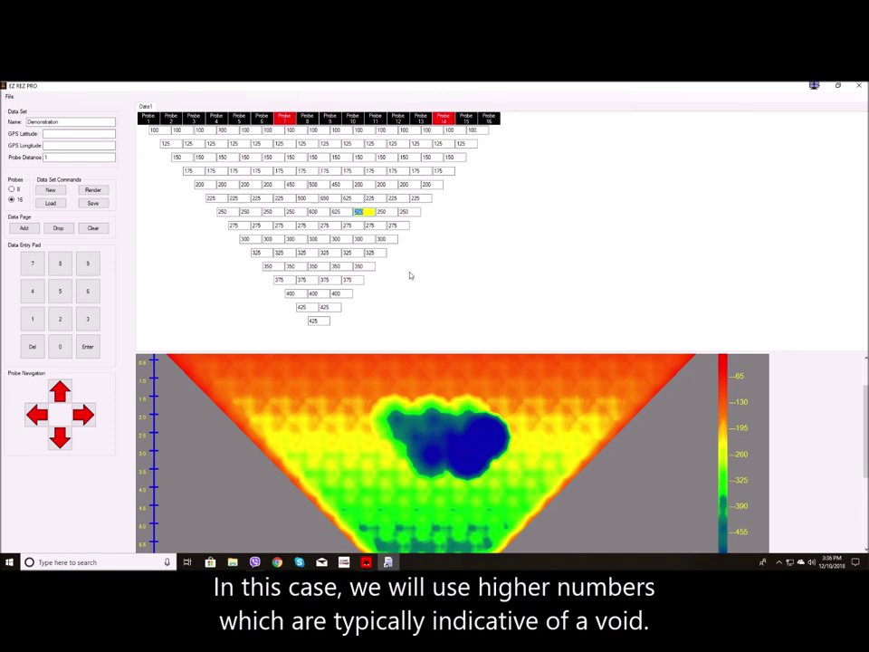
# Render the section with the blue void as a full-screen image.
pyautogui.click(90, 191)
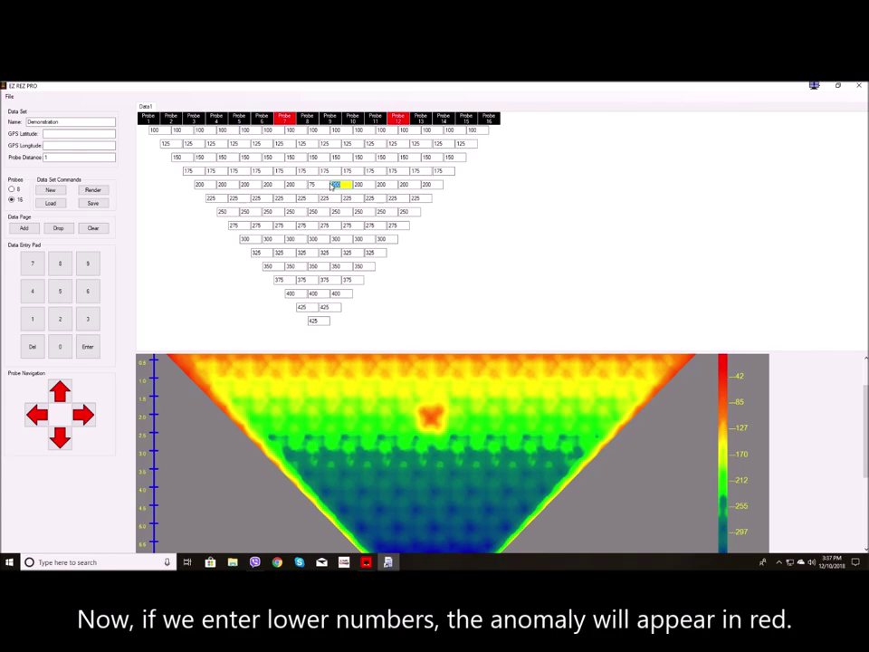
# Enter low readings of 60 in the 200 row, 55 and 60 in the 225 row, and 75 in the 250 row.
pyautogui.write('60')
pyautogui.press('Return')
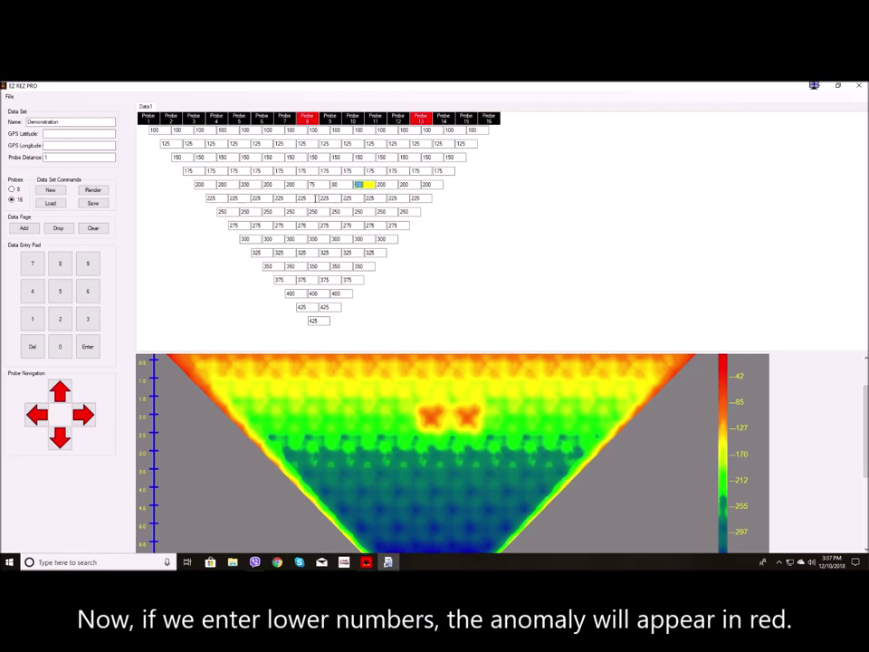
pyautogui.click(319, 197)
pyautogui.write('55')
pyautogui.press('Return')
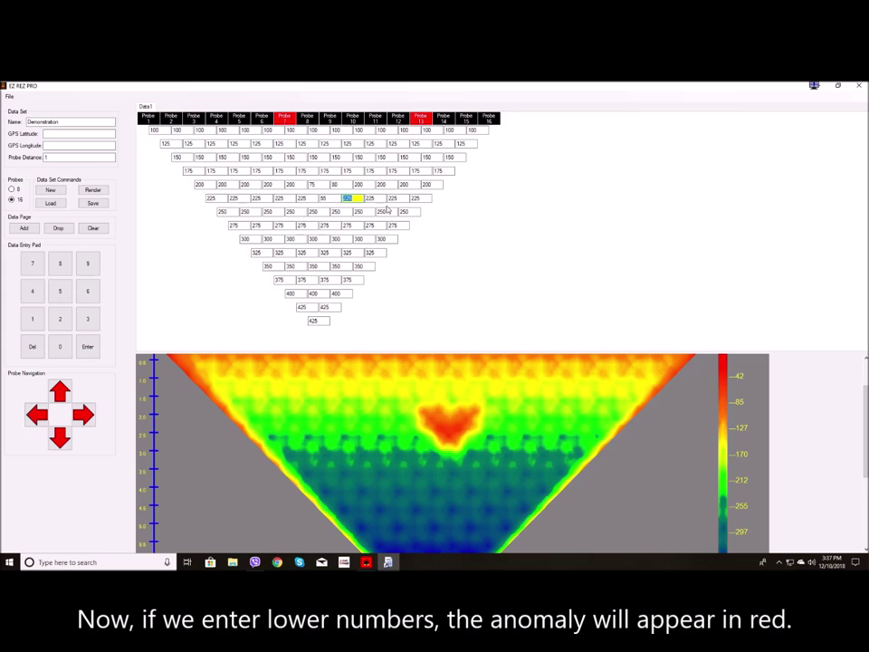
pyautogui.write('60')
pyautogui.press('Return')
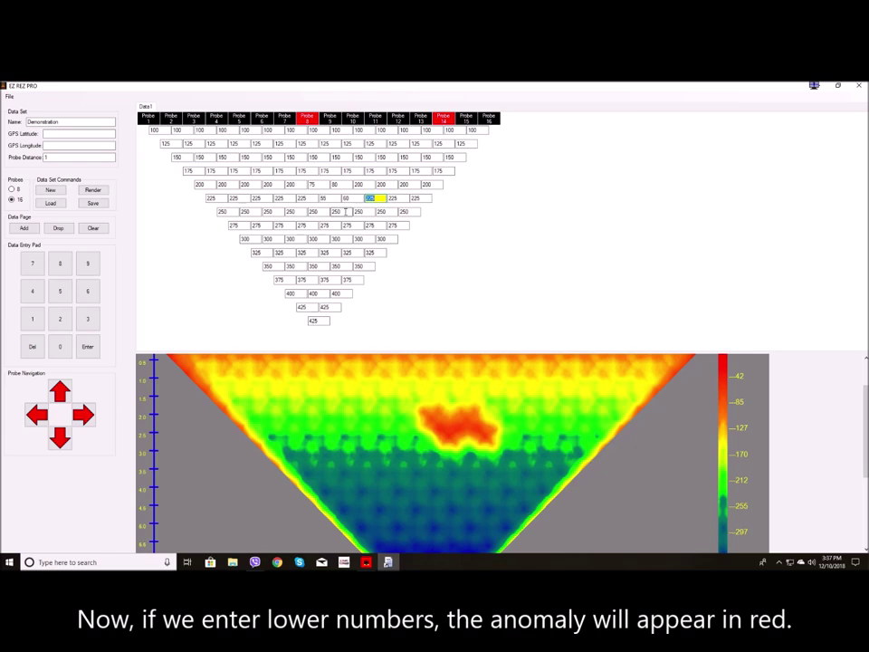
pyautogui.click(334, 211)
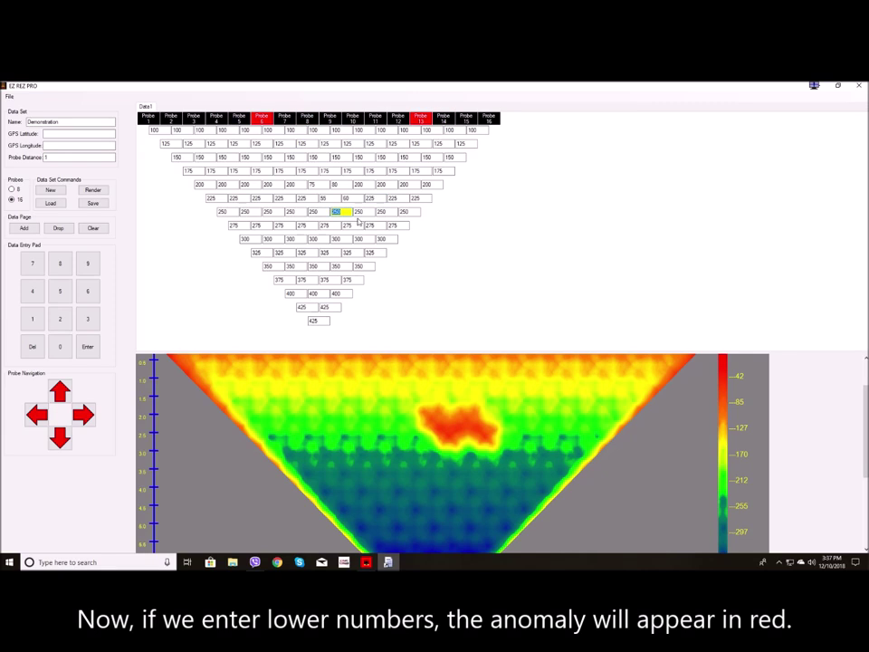
pyautogui.write('75')
pyautogui.press('Return')
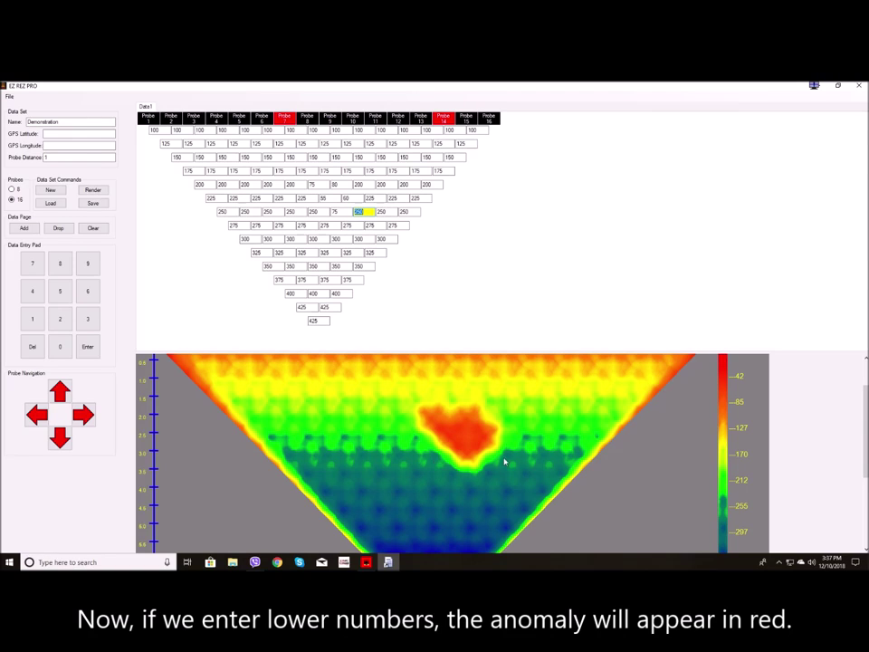
# Render the Demonstration cross-section with the red anomaly in the full-screen Image Viewer.
pyautogui.click(94, 191)
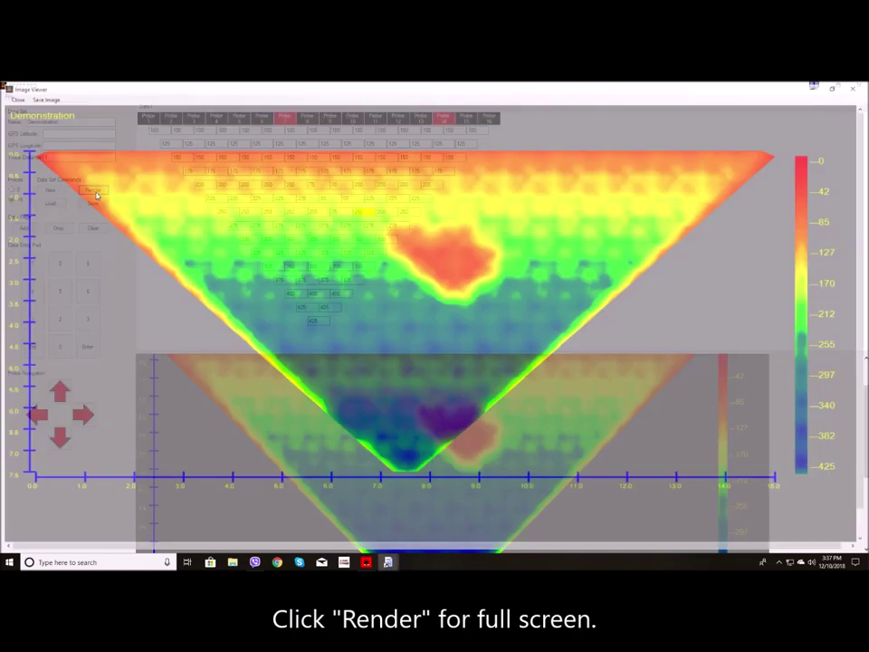